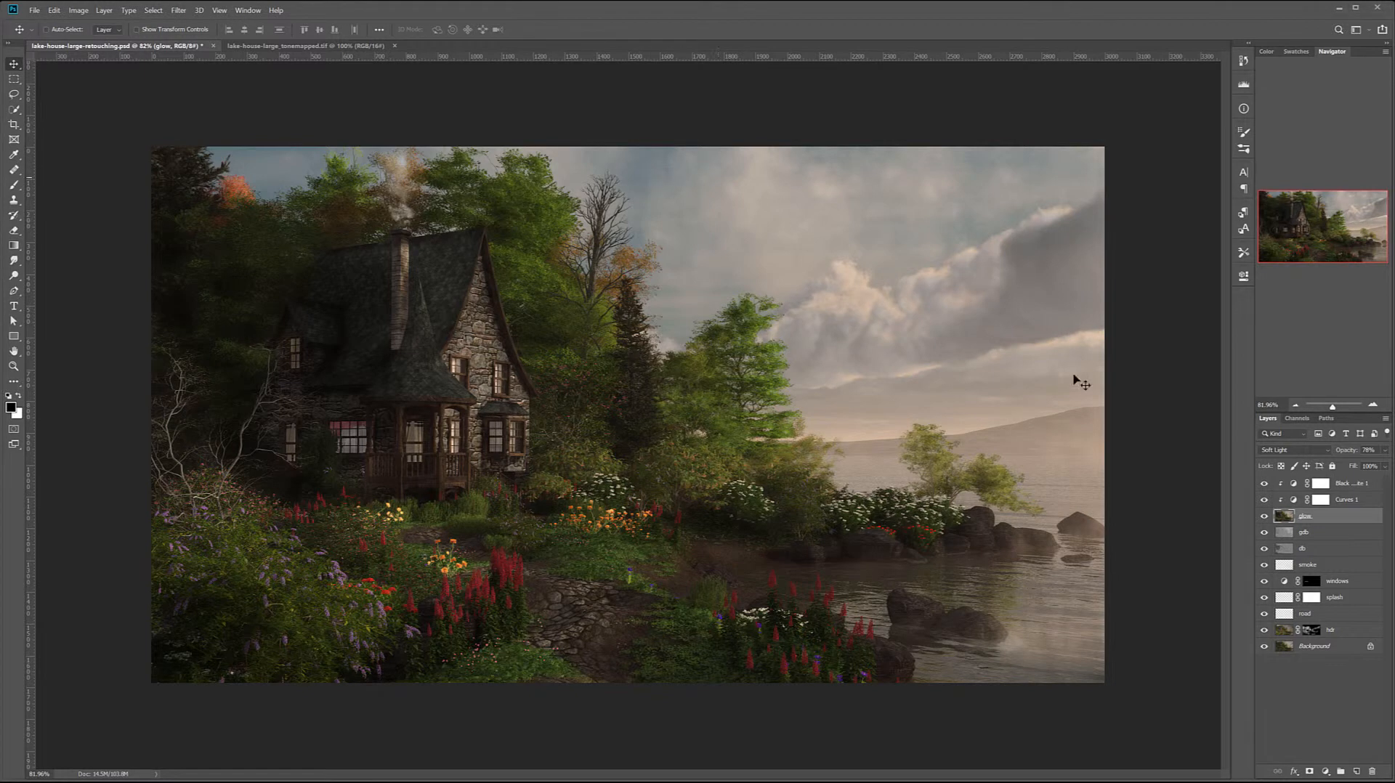
- Stamp all visible layers onto a new layer above the Black & White adjustment and name it nr
{"action": "left_click", "coordinate": [1378, 484]}
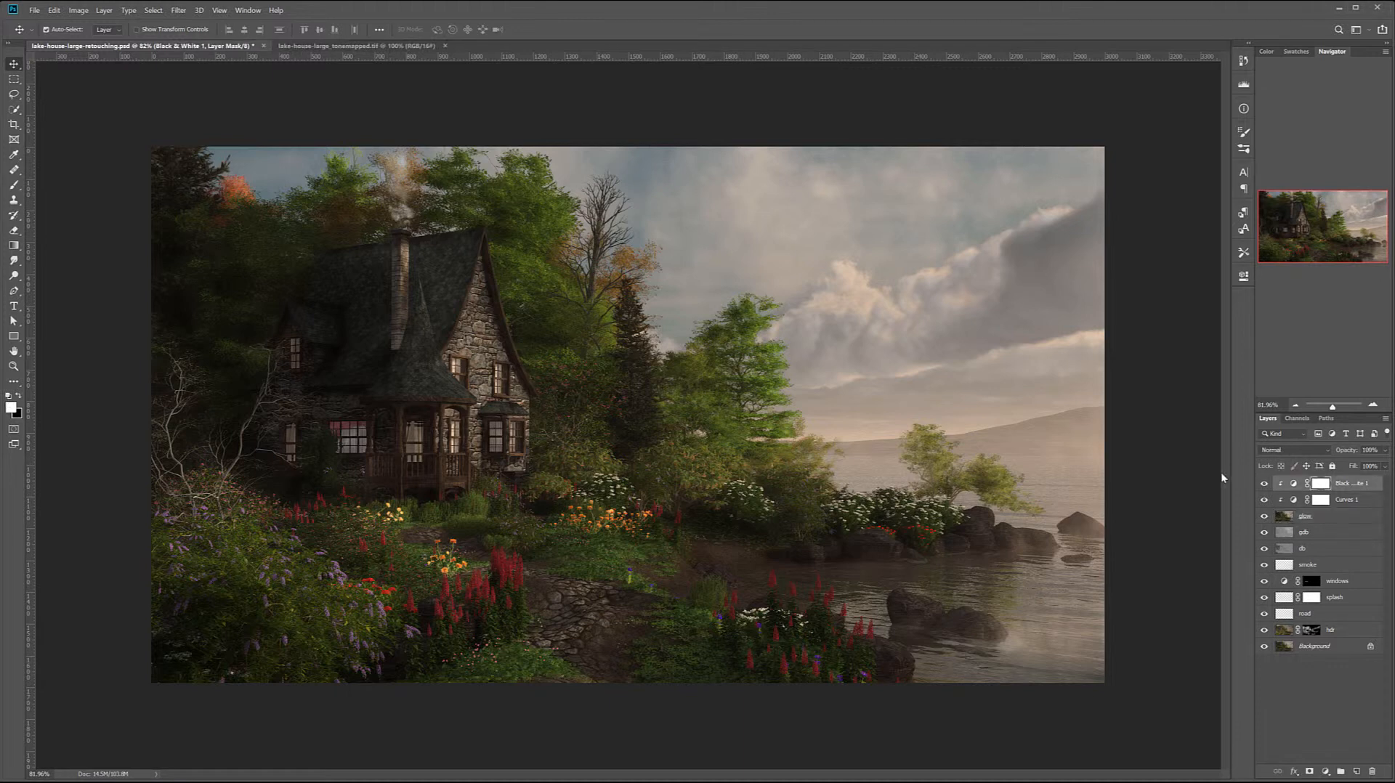
{"action": "key", "text": "ctrl+shift+alt+e"}
{"action": "double_click", "coordinate": [1310, 484]}
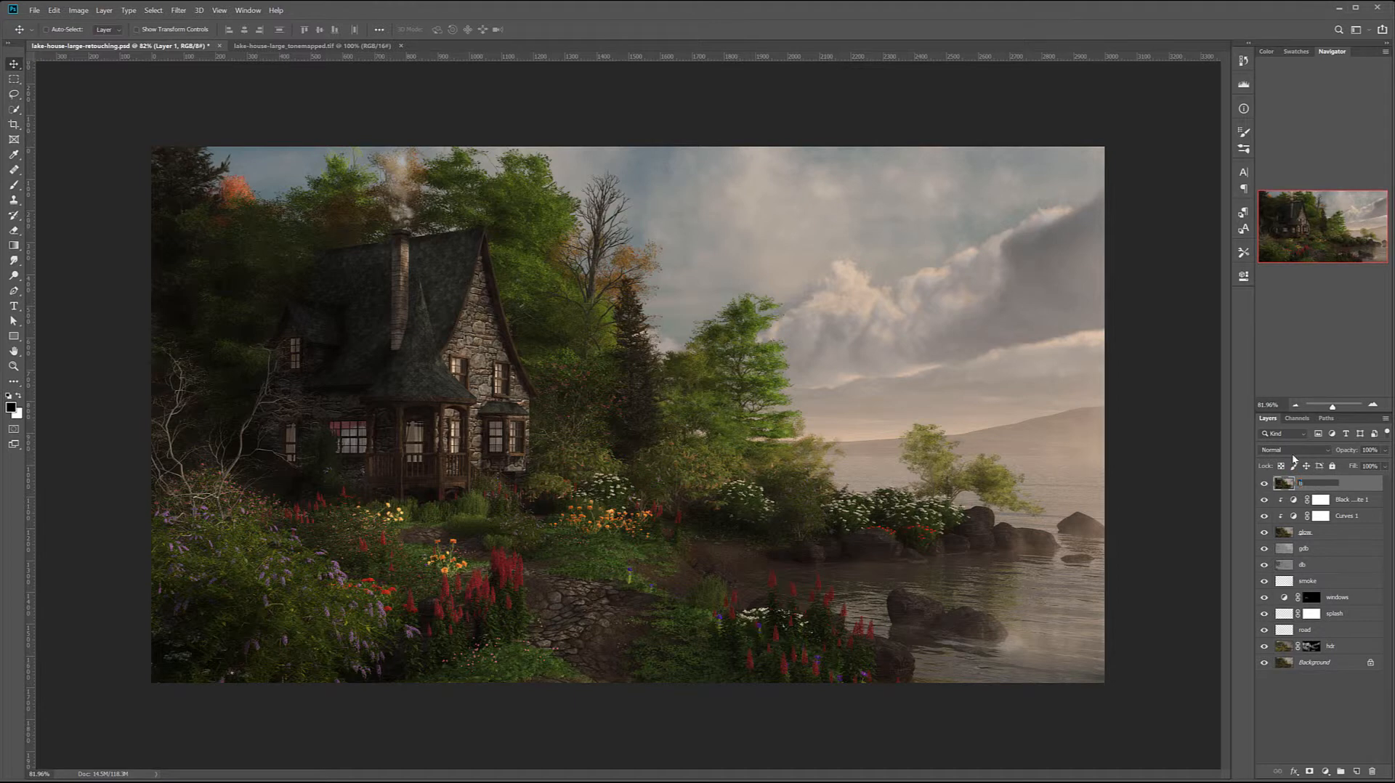
{"action": "key", "text": "Return"}
- Apply Dust & Scratches noise reduction to the nr layer with a radius of 7 pixels and threshold 0
{"action": "left_click", "coordinate": [182, 10]}
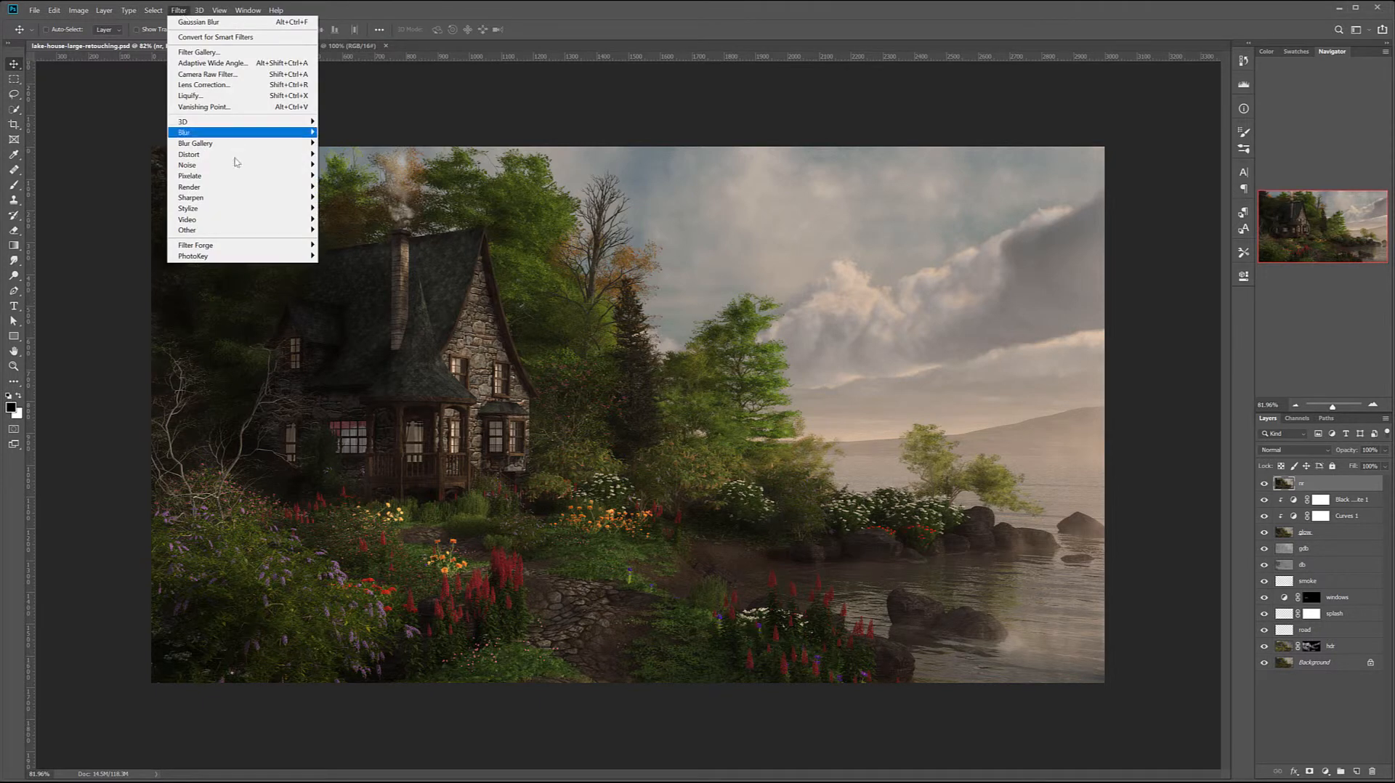
{"action": "mouse_move", "coordinate": [262, 165]}
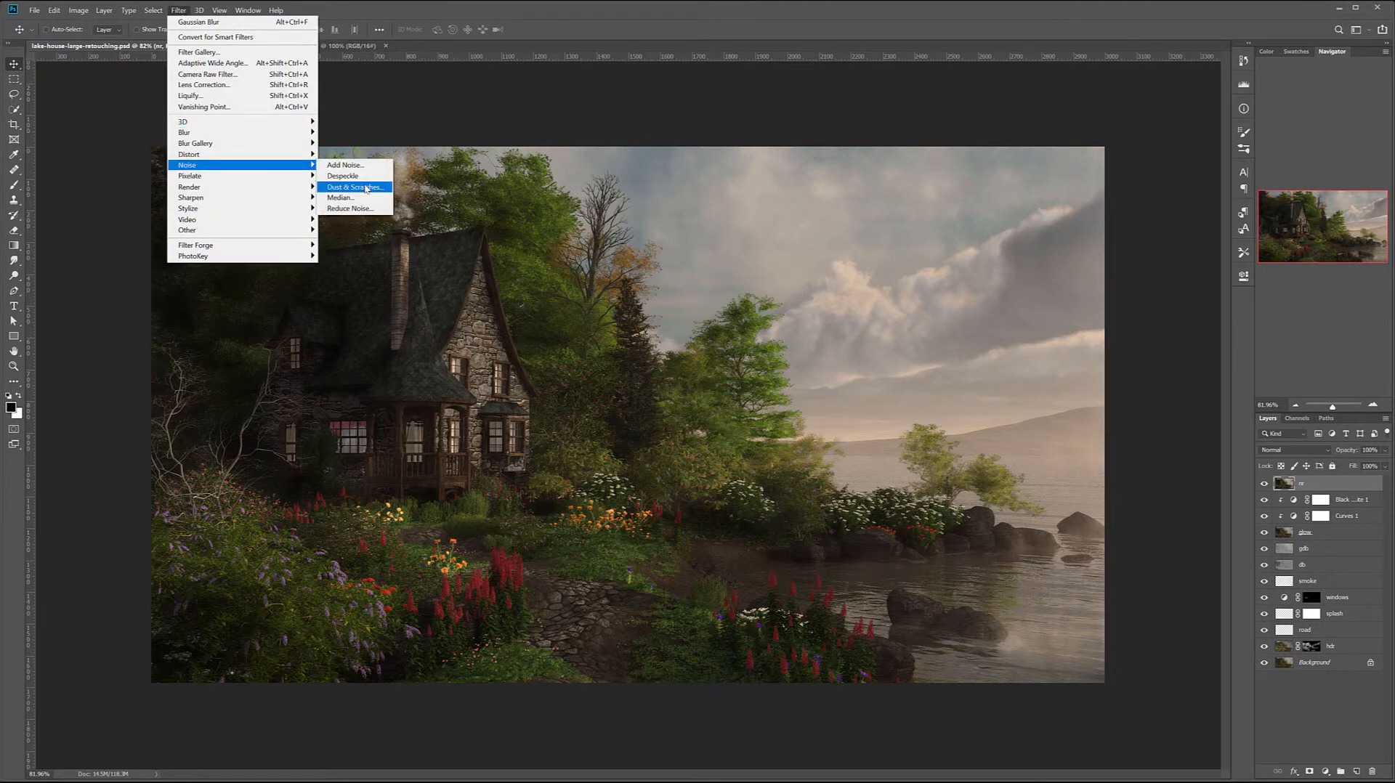
{"action": "left_click", "coordinate": [366, 188]}
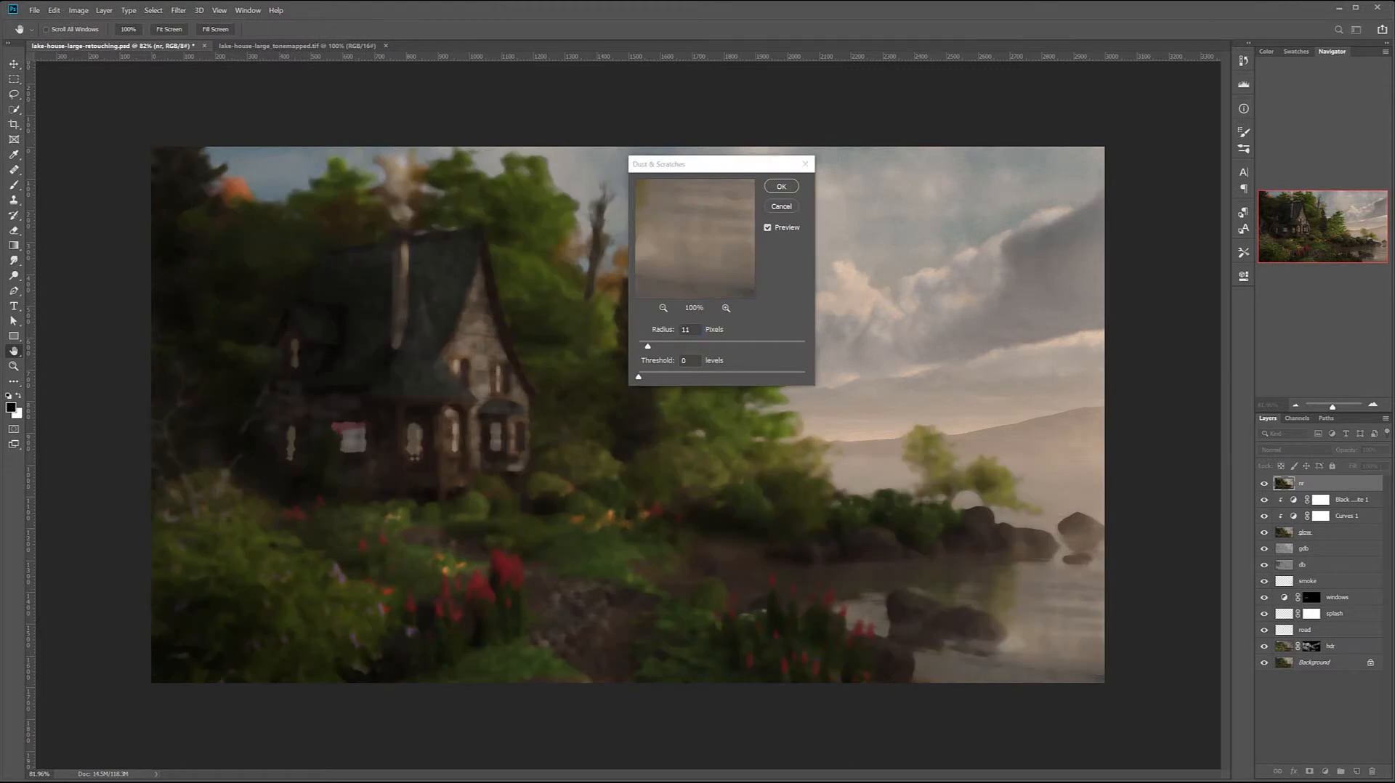
{"action": "left_click", "coordinate": [648, 346]}
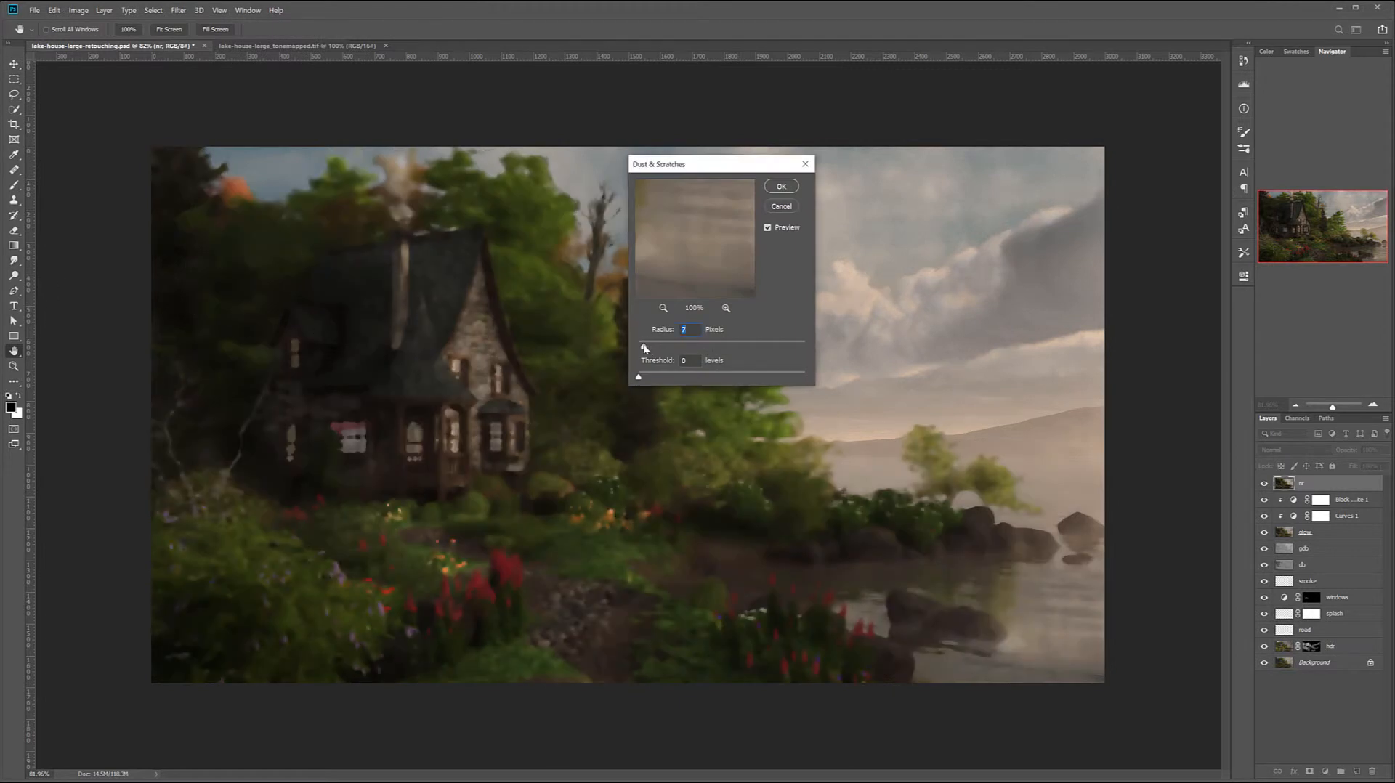
{"action": "left_click_drag", "start_coordinate": [730, 169], "coordinate": [732, 310]}
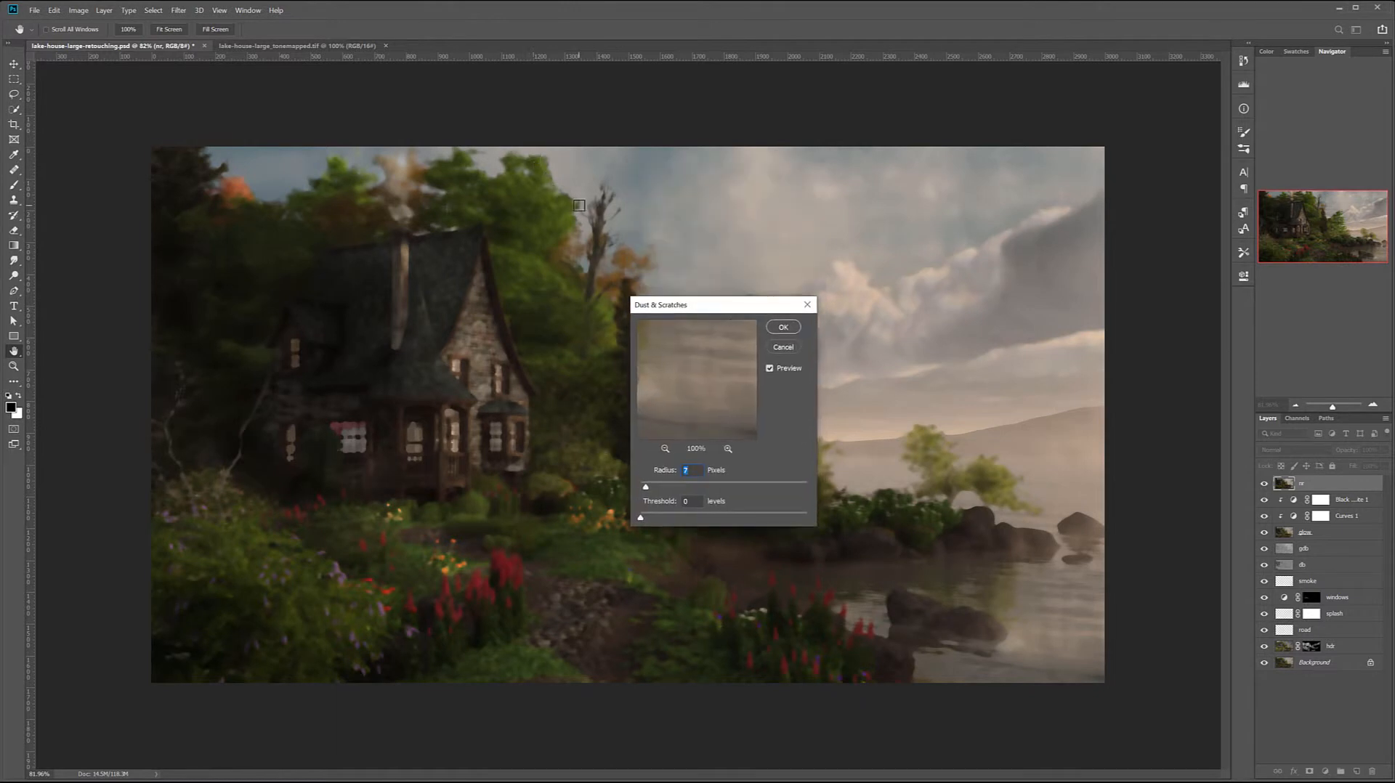
{"action": "left_click", "coordinate": [783, 328]}
- Add an inverted black mask to the nr layer and paint white over the grainy sky beside the bare tree
{"action": "left_click", "coordinate": [1307, 771]}
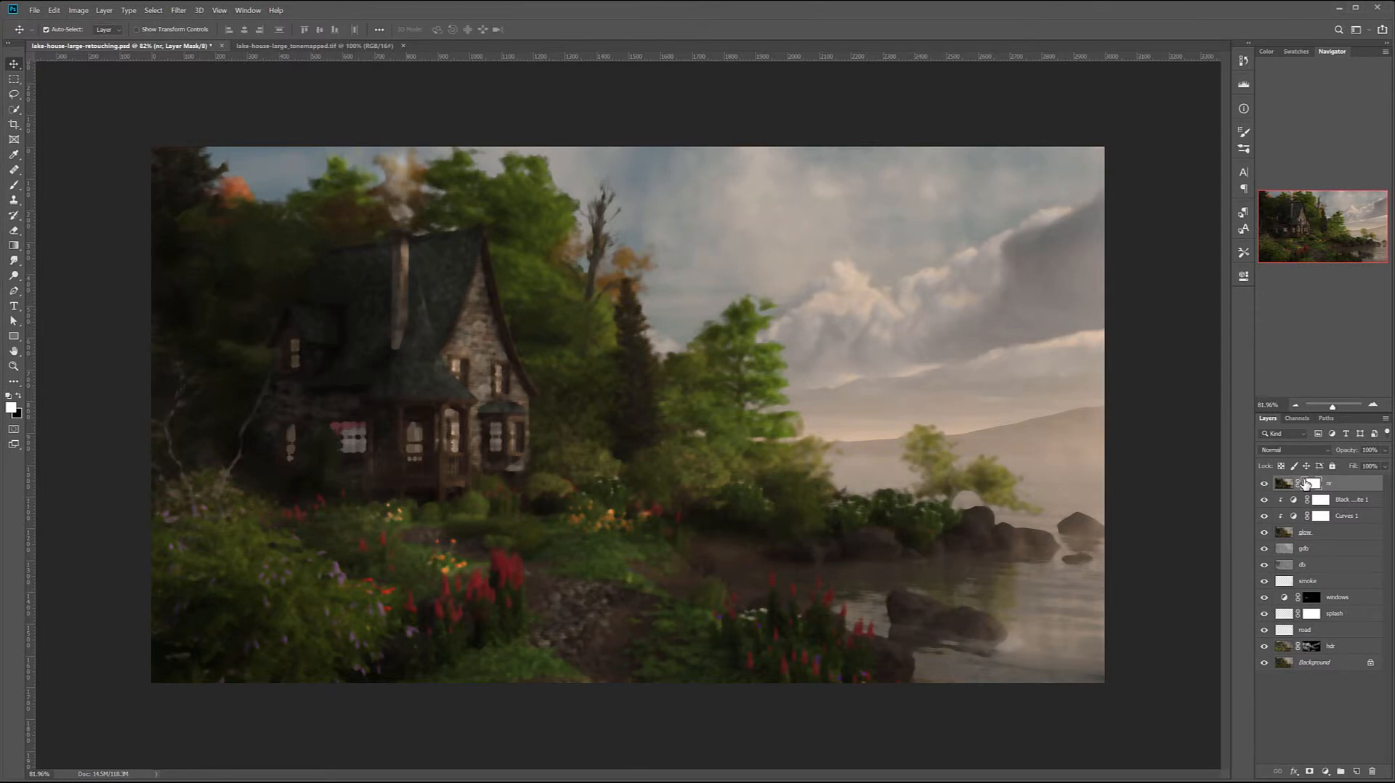
{"action": "key", "text": "ctrl+i"}
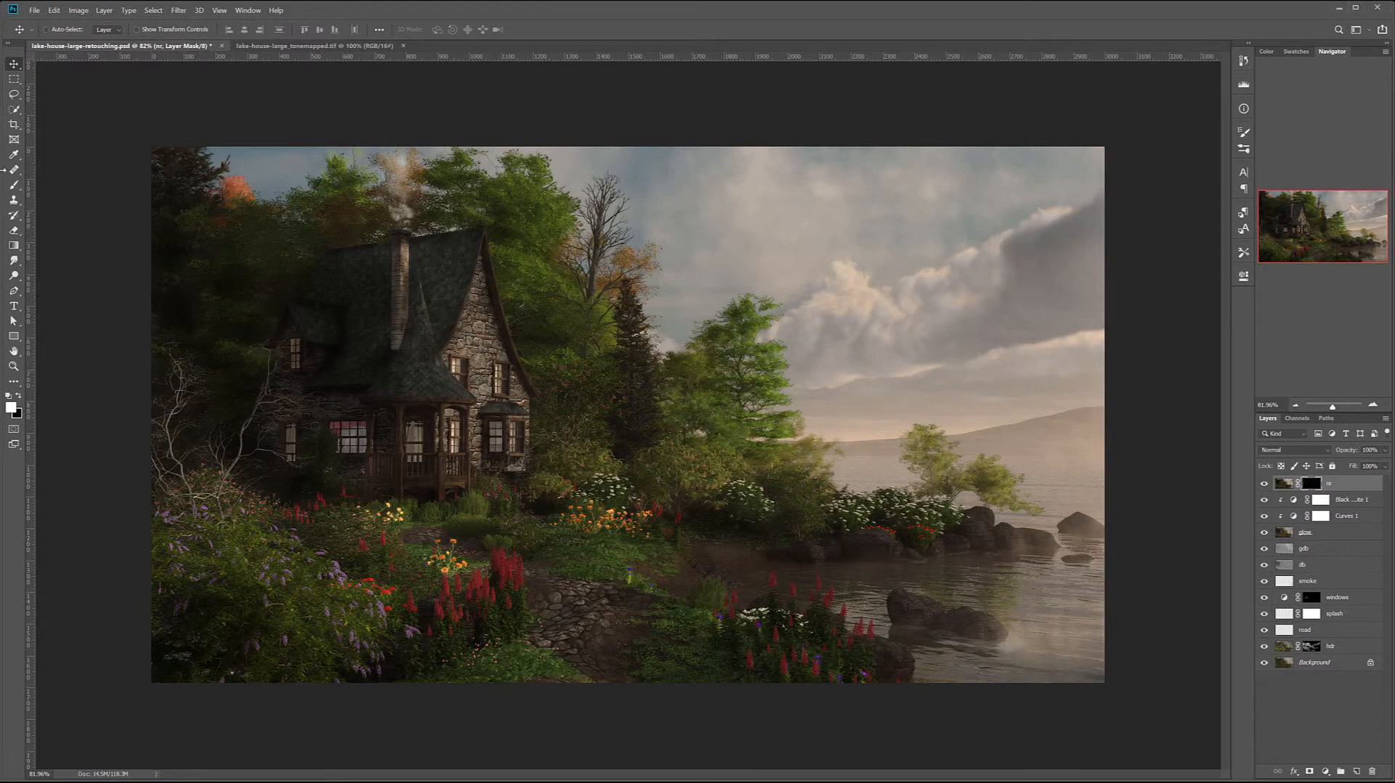
{"action": "left_click", "coordinate": [14, 185]}
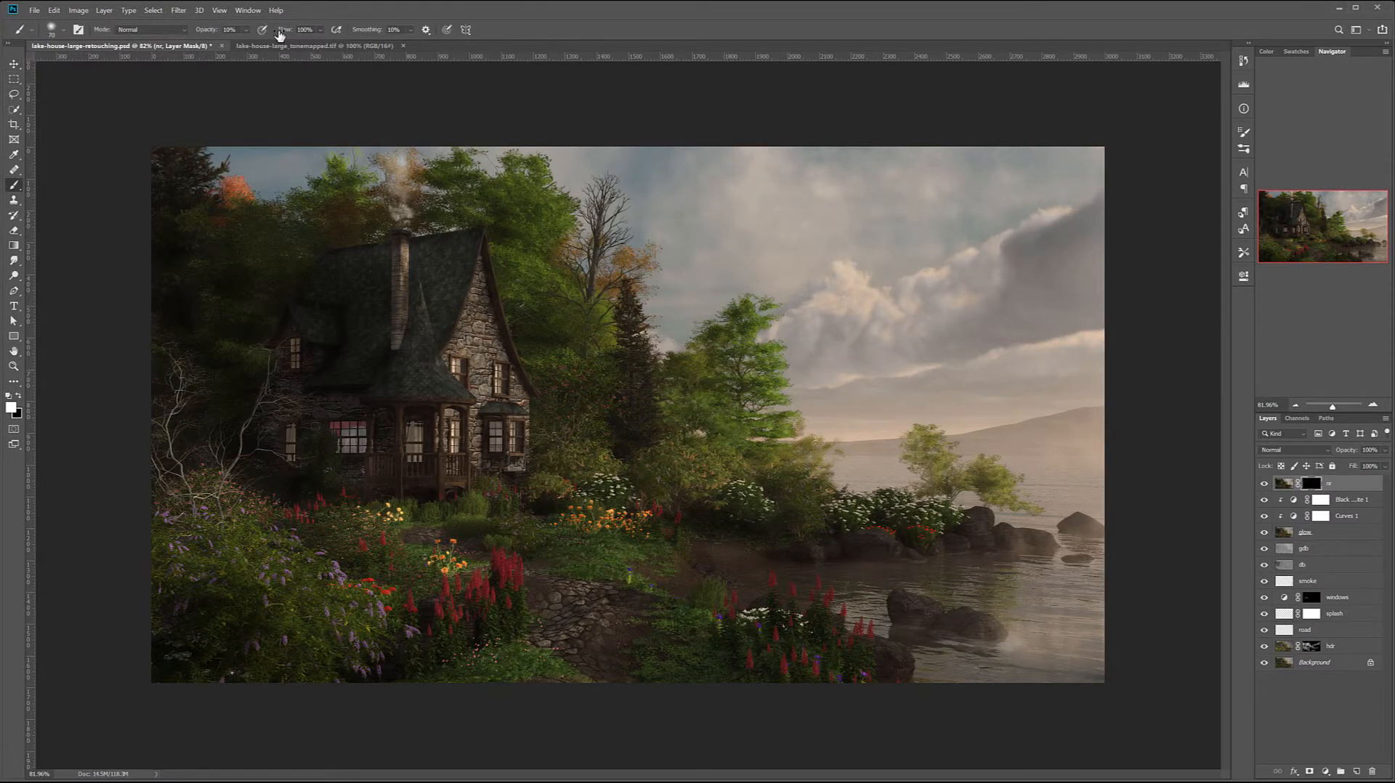
{"action": "scroll", "coordinate": [681, 150], "scroll_direction": "up", "scroll_amount": 14}
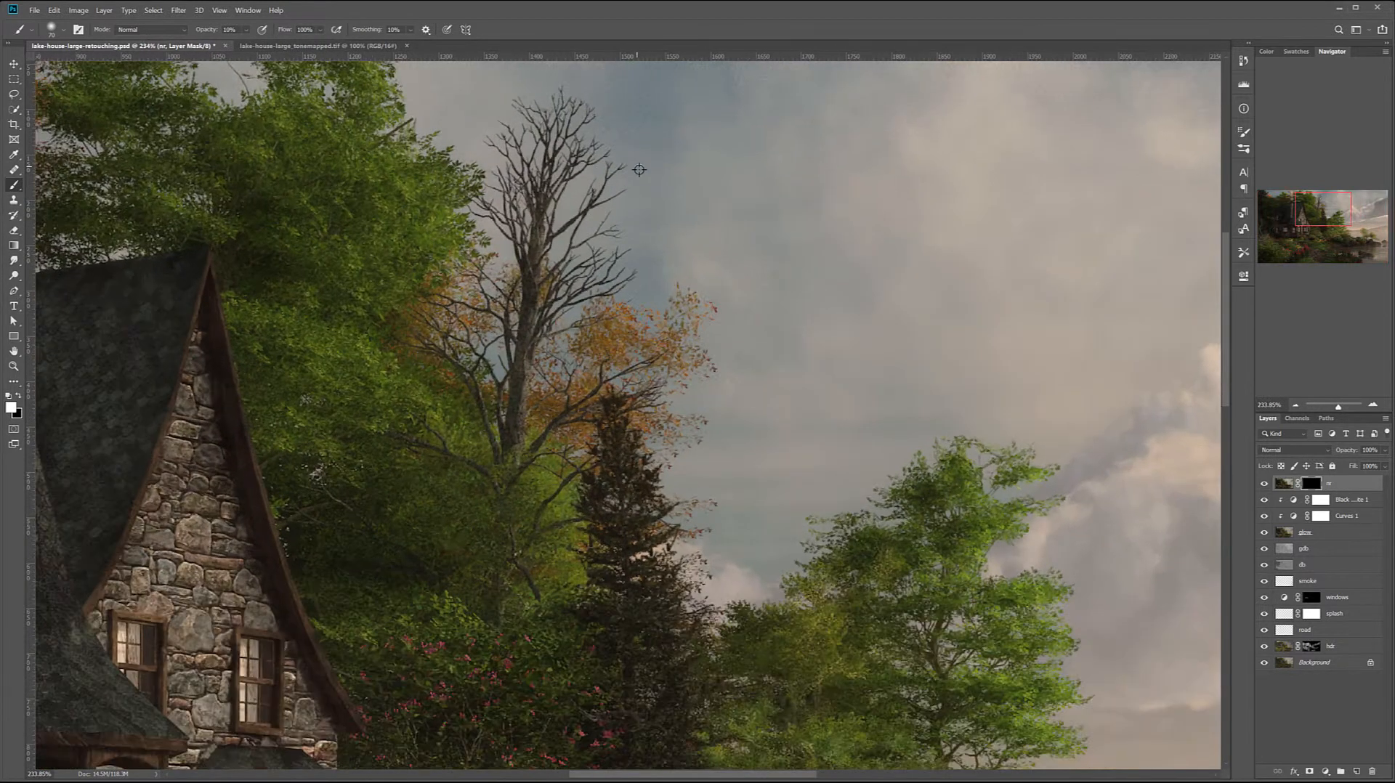
{"action": "left_click_drag", "start_coordinate": [832, 227], "coordinate": [765, 383]}
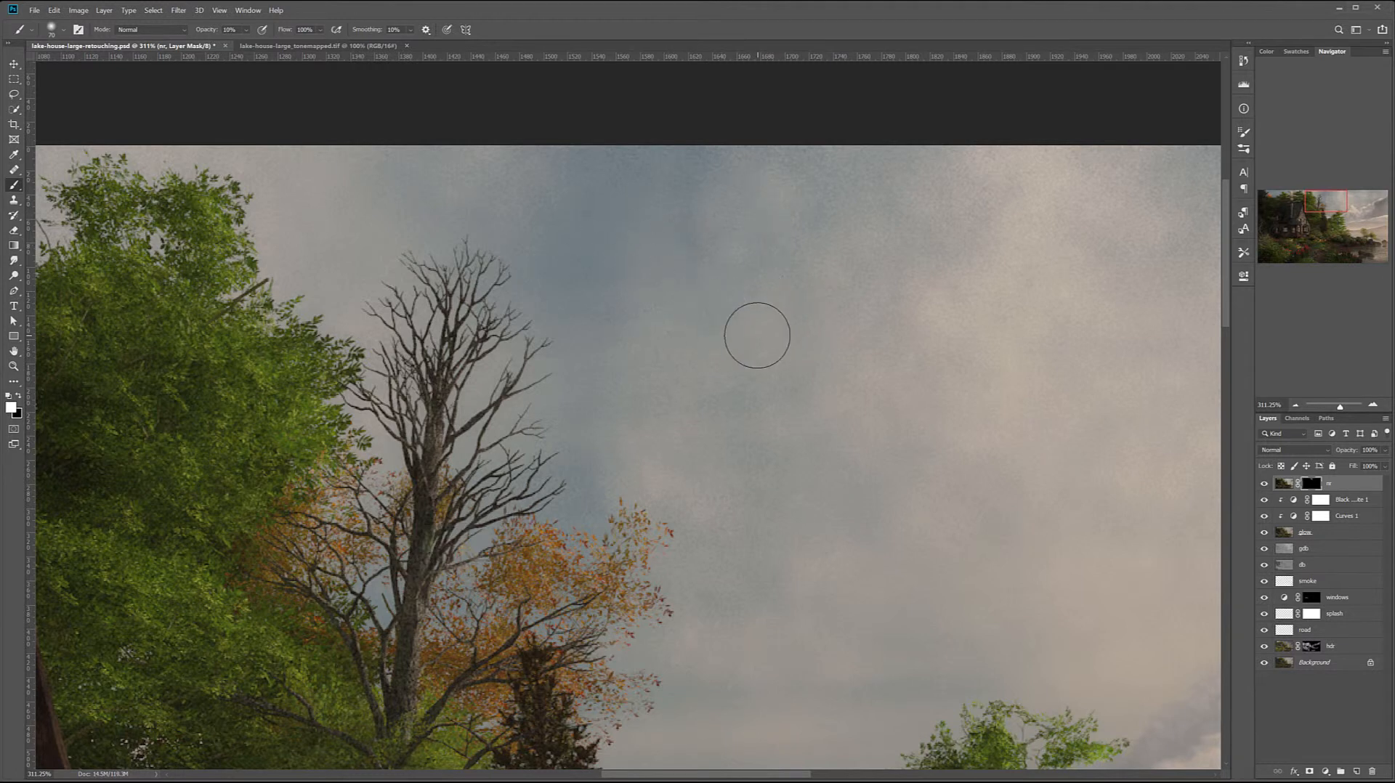
{"action": "scroll", "coordinate": [757, 336], "scroll_direction": "down", "scroll_amount": 2}
{"action": "scroll", "coordinate": [757, 335], "scroll_direction": "down", "scroll_amount": 5}
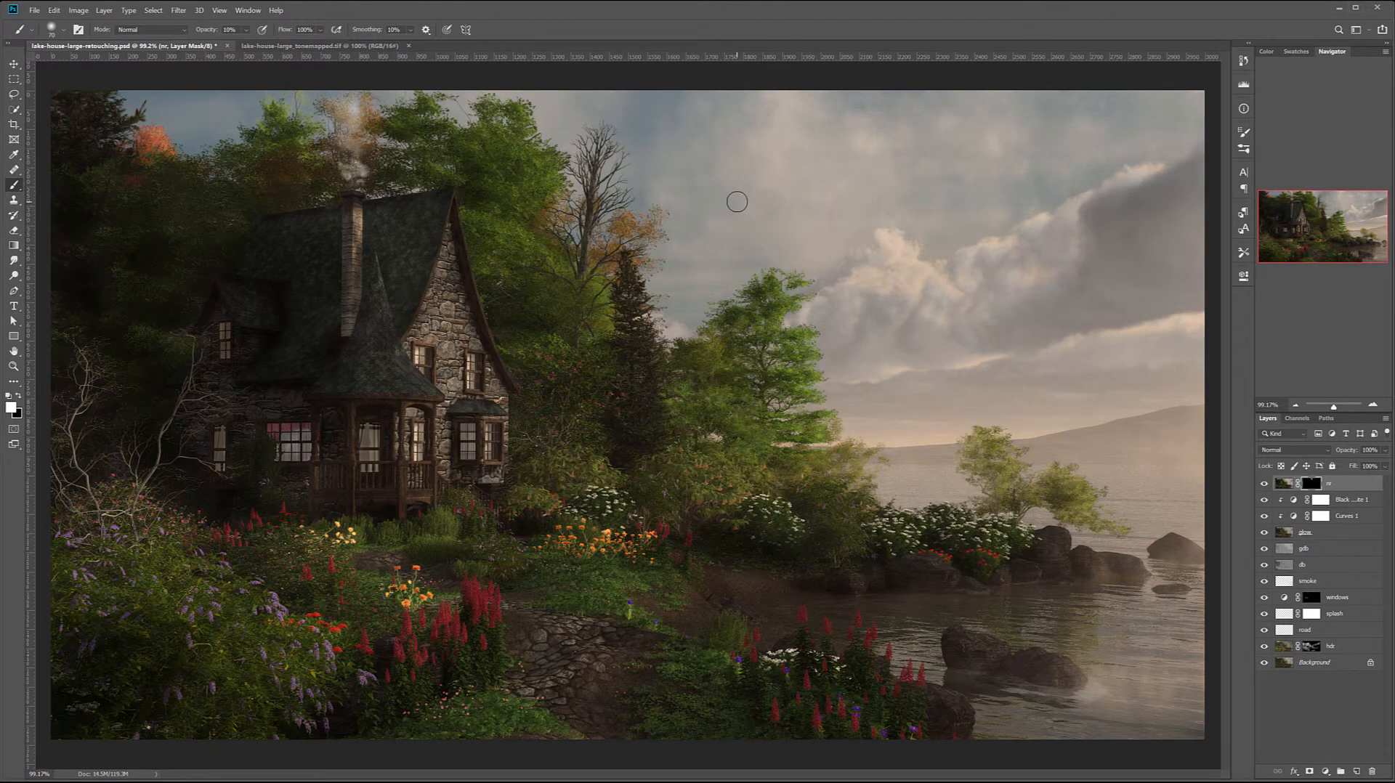
- Paint the smoothing into the rest of the sky with a 200-pixel brush and compare with the nr layer hidden
{"action": "key", "text": "bracketright"}
{"action": "key", "text": "bracketright"}
{"action": "key", "text": "bracketright"}
{"action": "key", "text": "bracketright"}
{"action": "key", "text": "bracketright"}
{"action": "key", "text": "bracketright"}
{"action": "key", "text": "bracketright"}
{"action": "left_click", "coordinate": [1266, 484]}
{"action": "left_click", "coordinate": [1266, 483]}
- Stamp all visible layers onto a new layer above nr and name it oil
{"action": "key", "text": "ctrl+alt+shift+e"}
{"action": "key", "text": "x"}
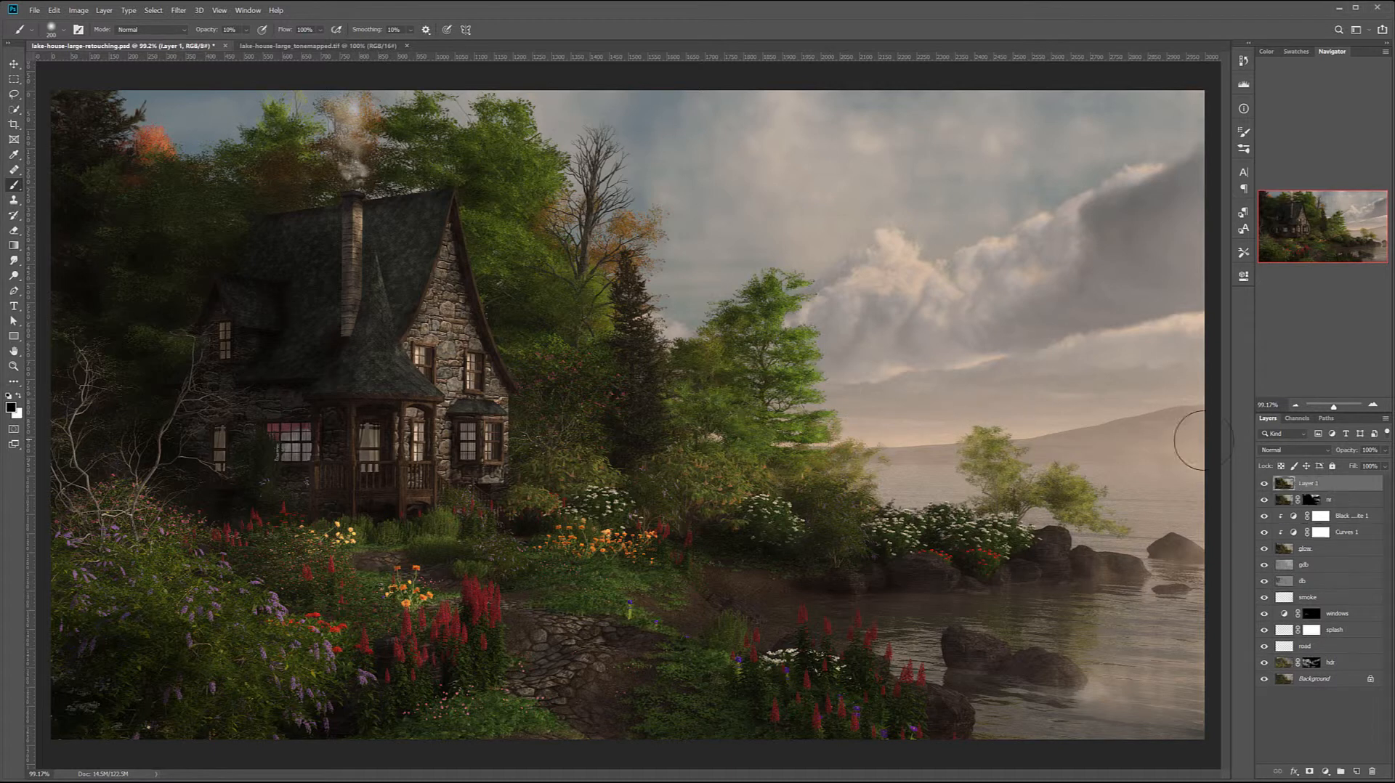
{"action": "double_click", "coordinate": [1312, 484]}
{"action": "key", "text": "Return"}
- Start the Oil Paint filter on the oil layer and set Cleanliness to 10.0 and Stylization to 0.7
{"action": "left_click", "coordinate": [186, 11]}
{"action": "mouse_move", "coordinate": [319, 213]}
{"action": "left_click", "coordinate": [339, 252]}
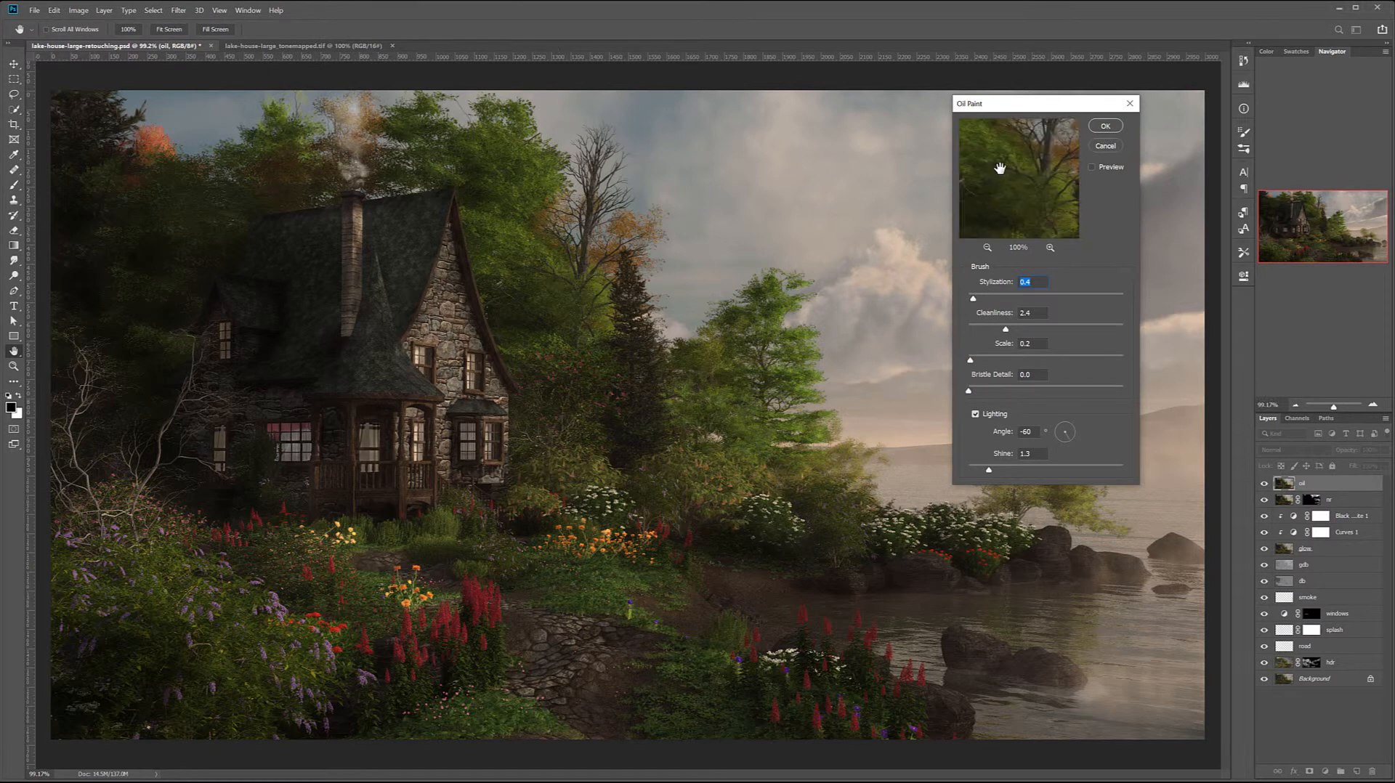
{"action": "left_click", "coordinate": [457, 193]}
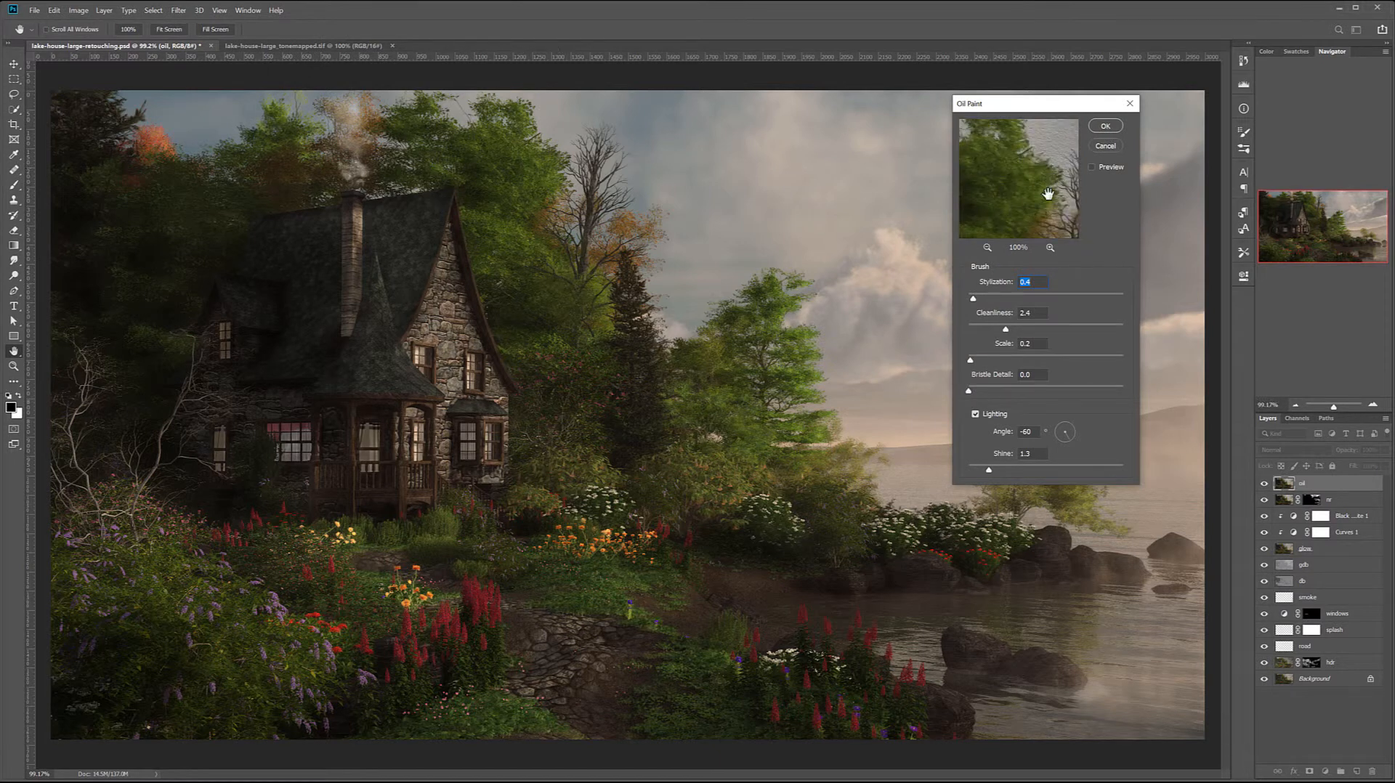
{"action": "key", "text": "Tab"}
{"action": "left_click_drag", "start_coordinate": [970, 329], "coordinate": [1059, 330]}
{"action": "left_click_drag", "start_coordinate": [981, 300], "coordinate": [978, 299]}
- Reduce the brush Scale and Bristle Detail to their minimum, adjust the lighting angle and apply the Oil Paint filter
{"action": "left_click_drag", "start_coordinate": [983, 361], "coordinate": [1102, 361]}
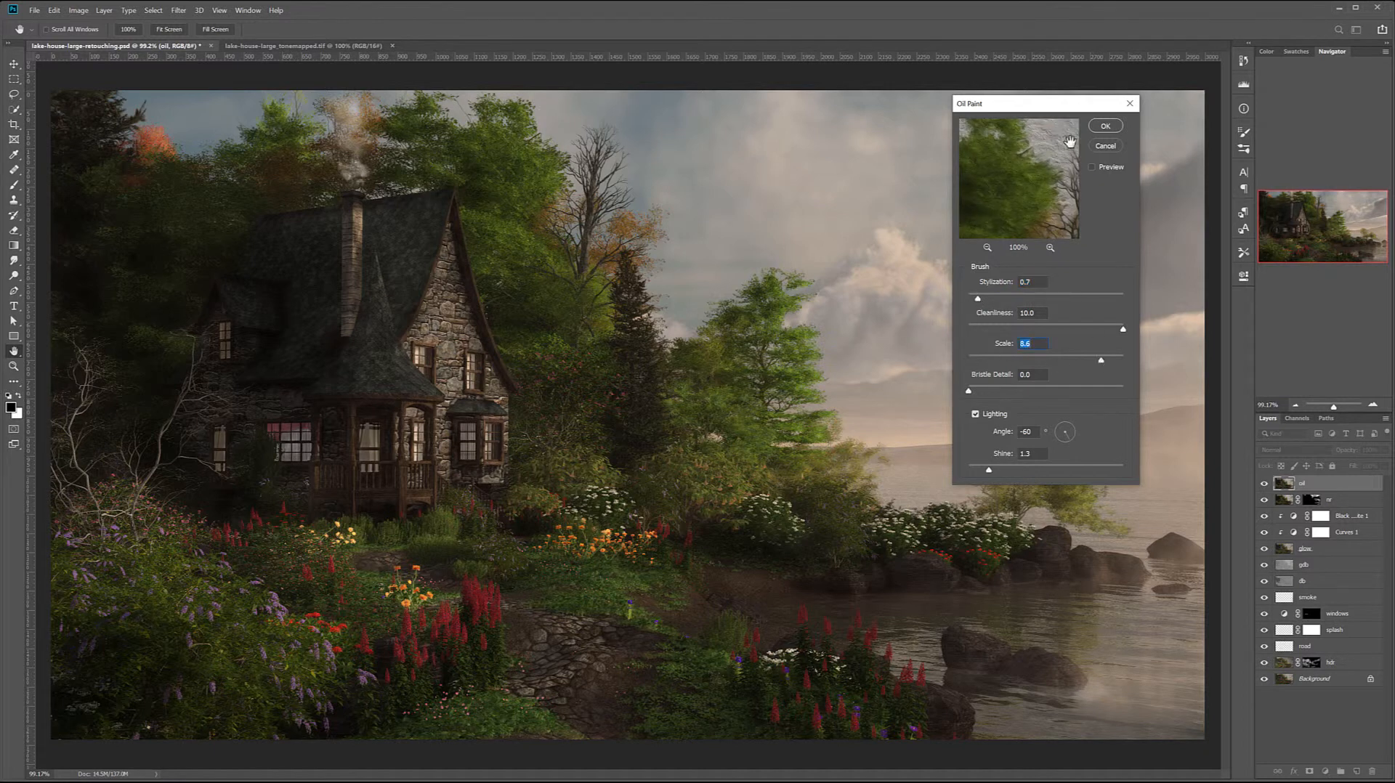
{"action": "left_click_drag", "start_coordinate": [1103, 361], "coordinate": [959, 362]}
{"action": "key", "text": "Tab"}
{"action": "left_click_drag", "start_coordinate": [1110, 392], "coordinate": [925, 388]}
{"action": "key", "text": "Tab"}
{"action": "left_click_drag", "start_coordinate": [1074, 427], "coordinate": [1065, 424]}
{"action": "left_click", "coordinate": [1106, 126]}
- Add a layer mask to the oil layer and invert it to black to hide the painted effect
{"action": "key", "text": "b"}
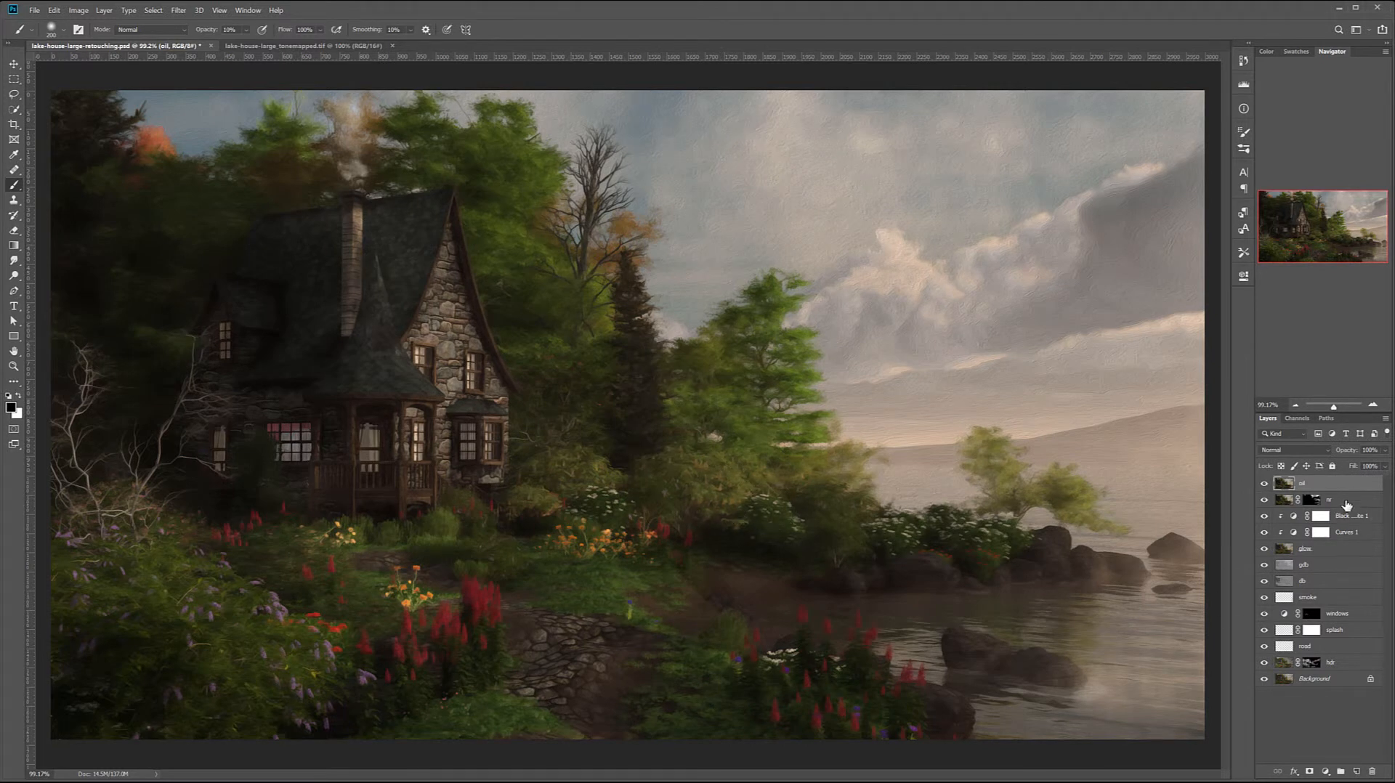
{"action": "left_click", "coordinate": [1308, 771]}
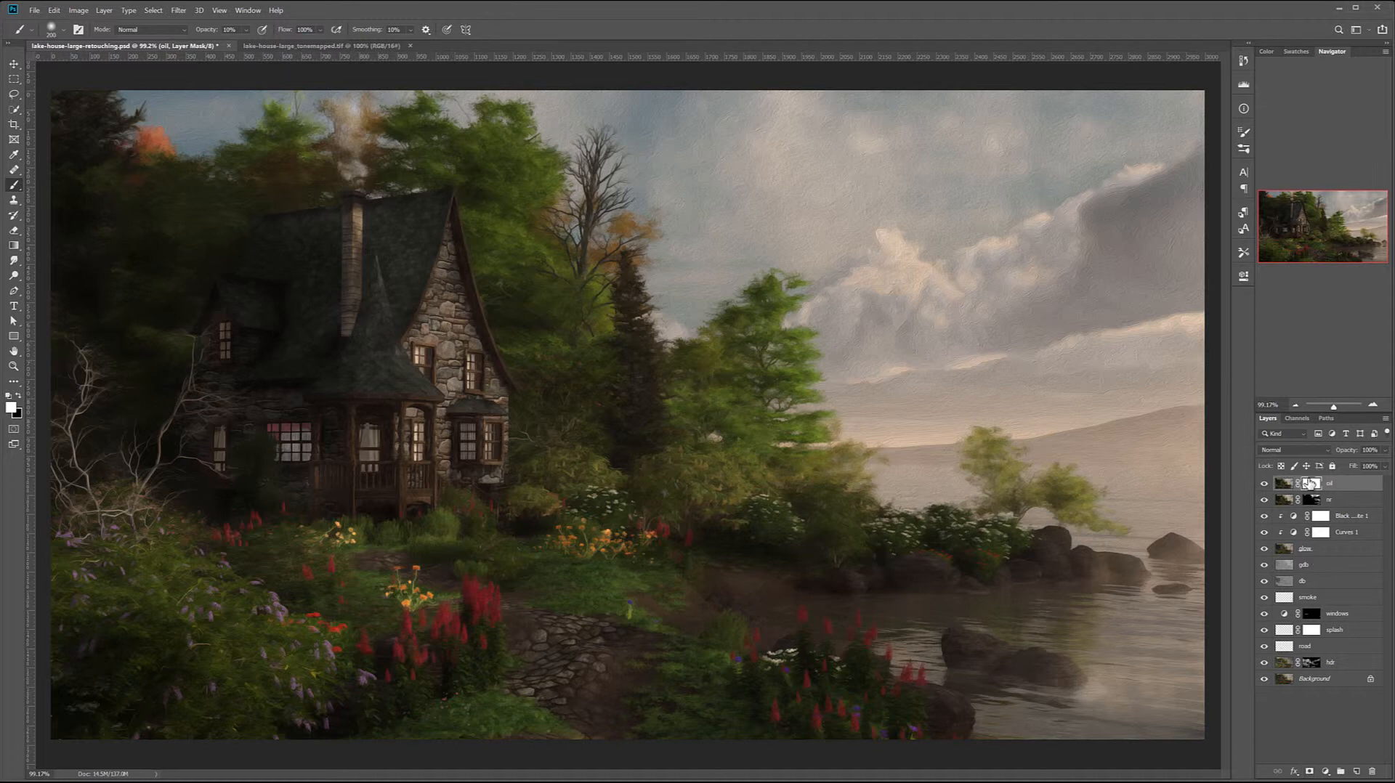
{"action": "key", "text": "ctrl+i"}
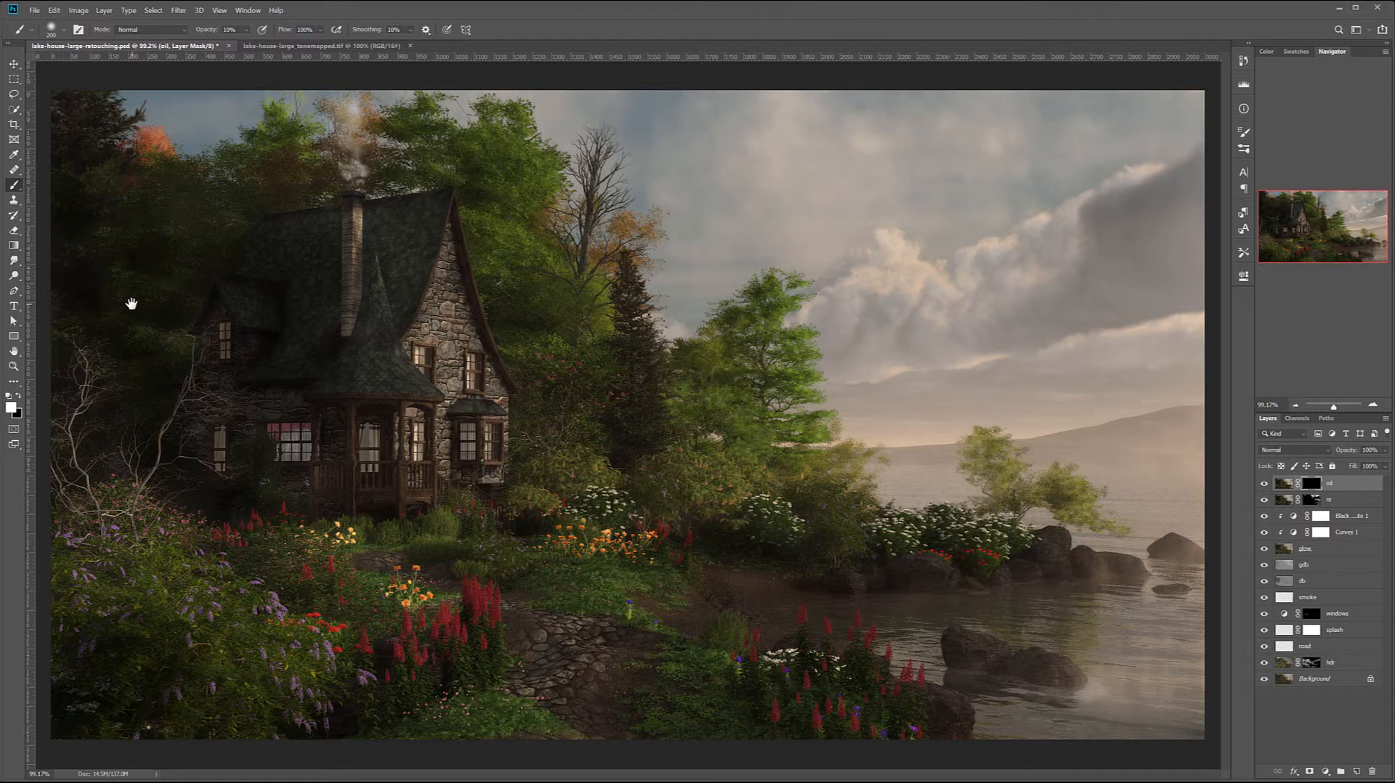
- Paint the oil effect into the dark trees beside and behind the cottage roof with a 125-pixel brush at 10% opacity
{"action": "scroll", "coordinate": [120, 287], "scroll_direction": "up", "scroll_amount": 2}
{"action": "scroll", "coordinate": [119, 286], "scroll_direction": "up", "scroll_amount": 3}
{"action": "left_click_drag", "start_coordinate": [337, 389], "coordinate": [487, 452]}
{"action": "key", "text": "bracketleft"}
{"action": "key", "text": "bracketleft"}
{"action": "key", "text": "bracketleft"}
{"action": "key", "text": "bracketleft"}
{"action": "key", "text": "bracketleft"}
{"action": "key", "text": "bracketleft"}
{"action": "key", "text": "bracketleft"}
{"action": "key", "text": "bracketleft"}
{"action": "key", "text": "bracketleft"}
{"action": "key", "text": "bracketleft"}
{"action": "key", "text": "bracketleft"}
{"action": "key", "text": "bracketleft"}
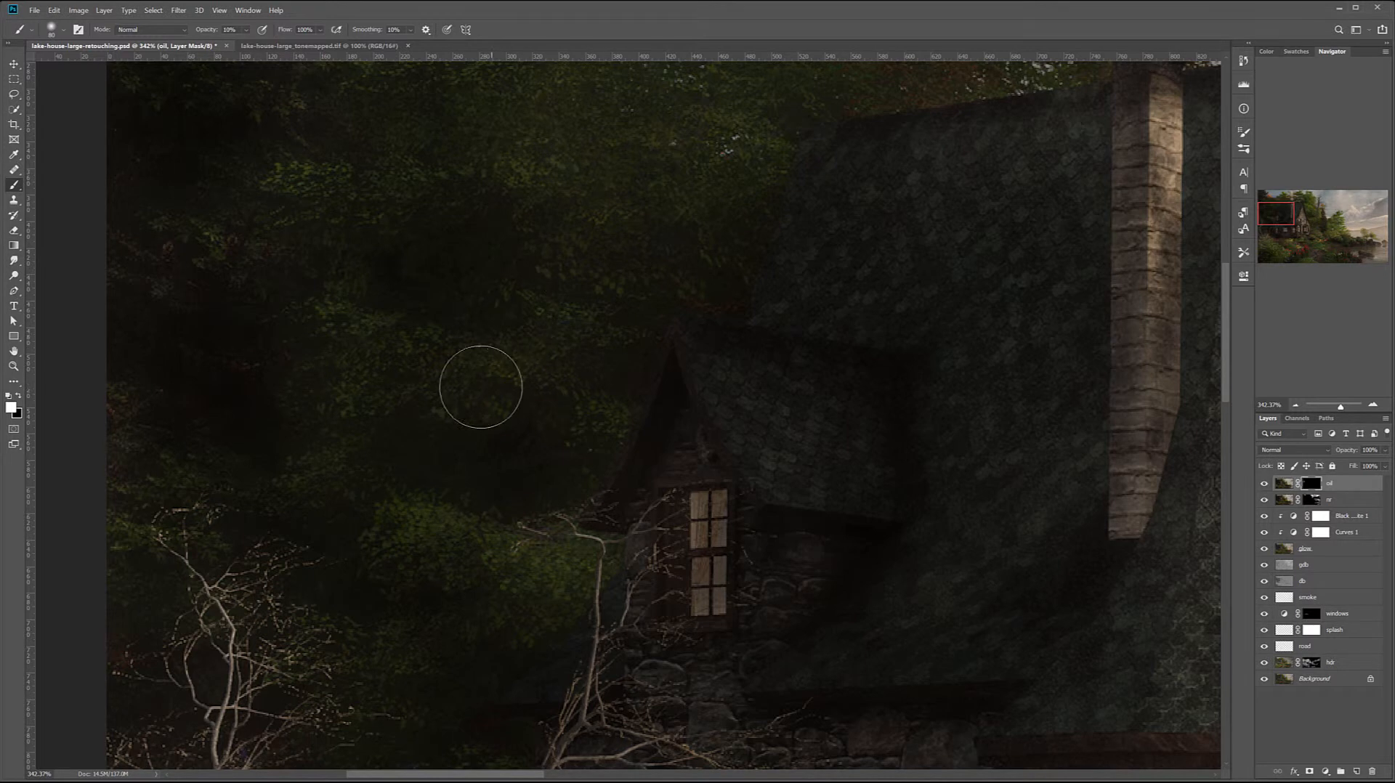
{"action": "key", "text": "bracketright"}
{"action": "key", "text": "bracketright"}
{"action": "key", "text": "bracketright"}
{"action": "scroll", "coordinate": [560, 445], "scroll_direction": "up", "scroll_amount": 5}
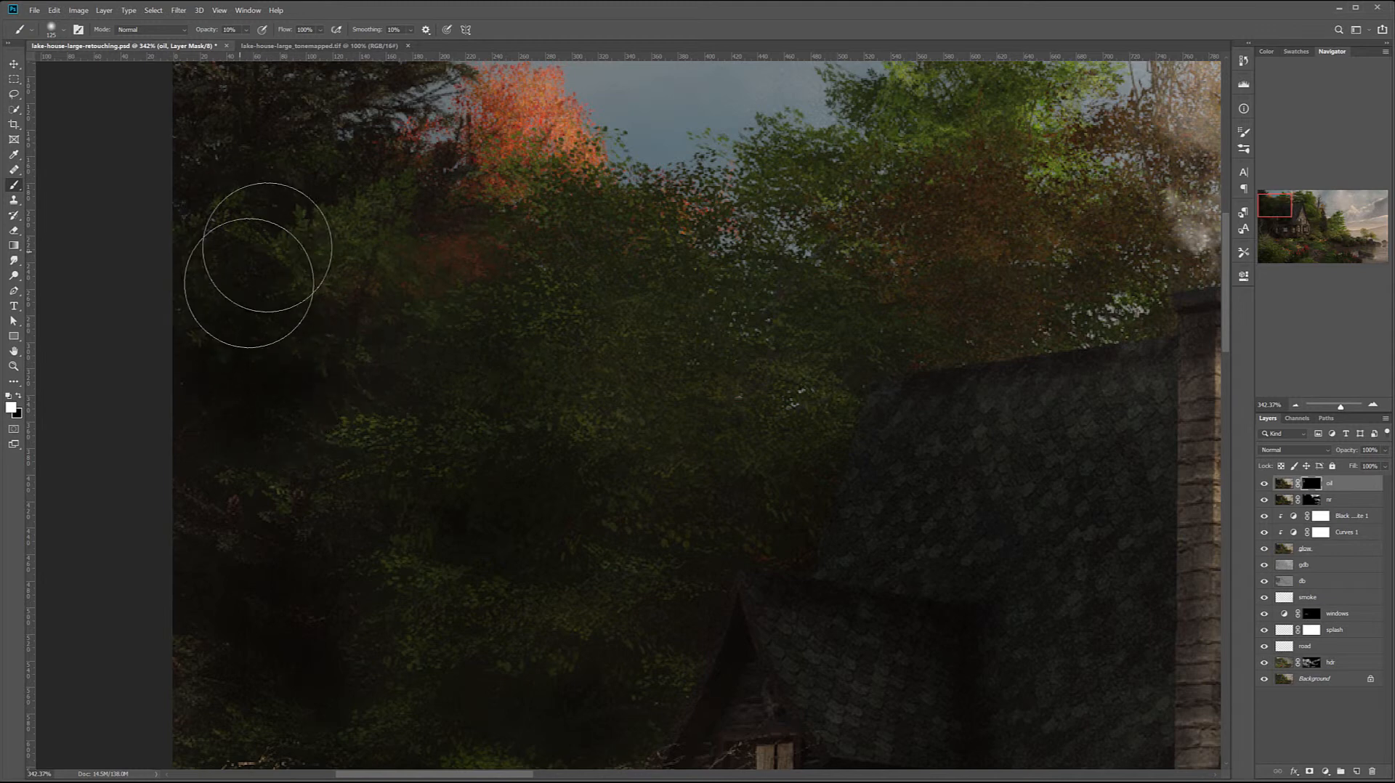
{"action": "left_click_drag", "start_coordinate": [425, 380], "coordinate": [517, 546]}
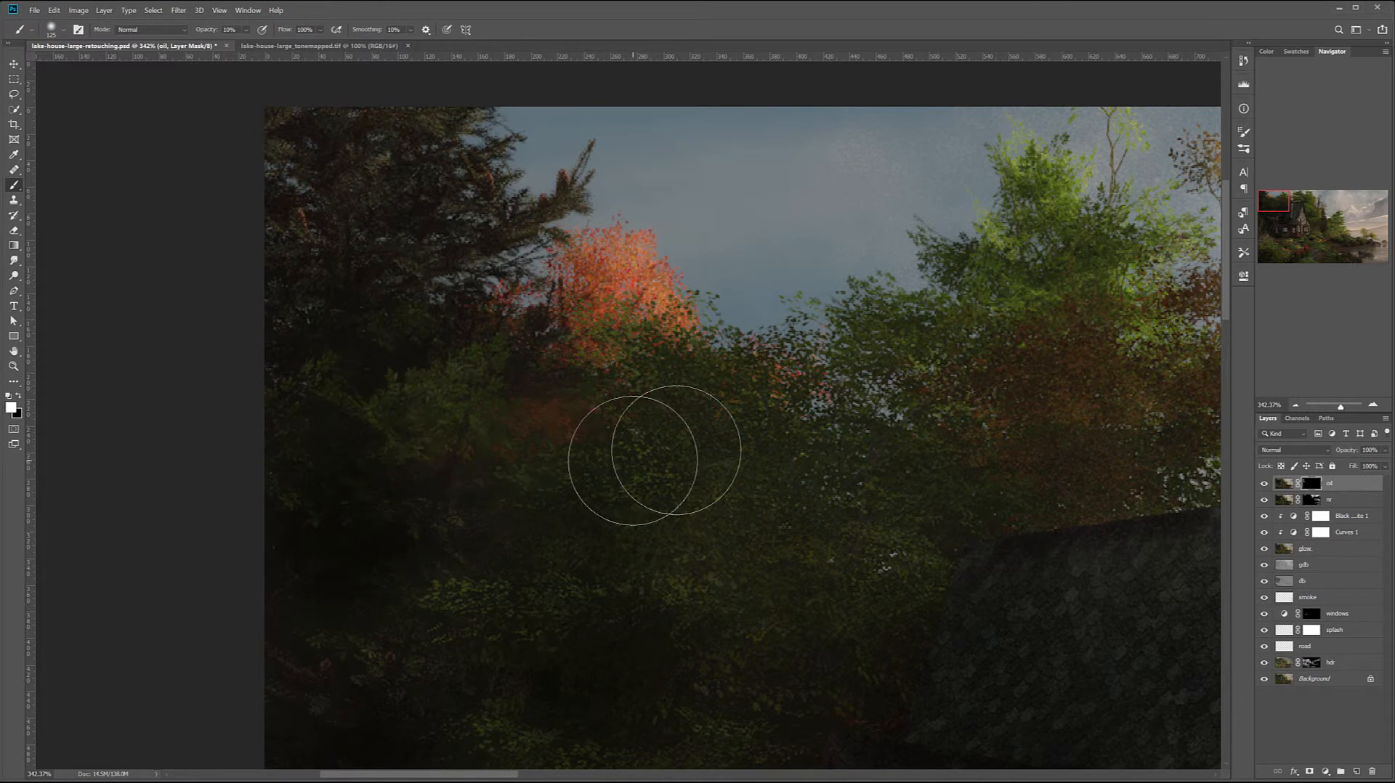
{"action": "left_click_drag", "start_coordinate": [791, 504], "coordinate": [389, 336]}
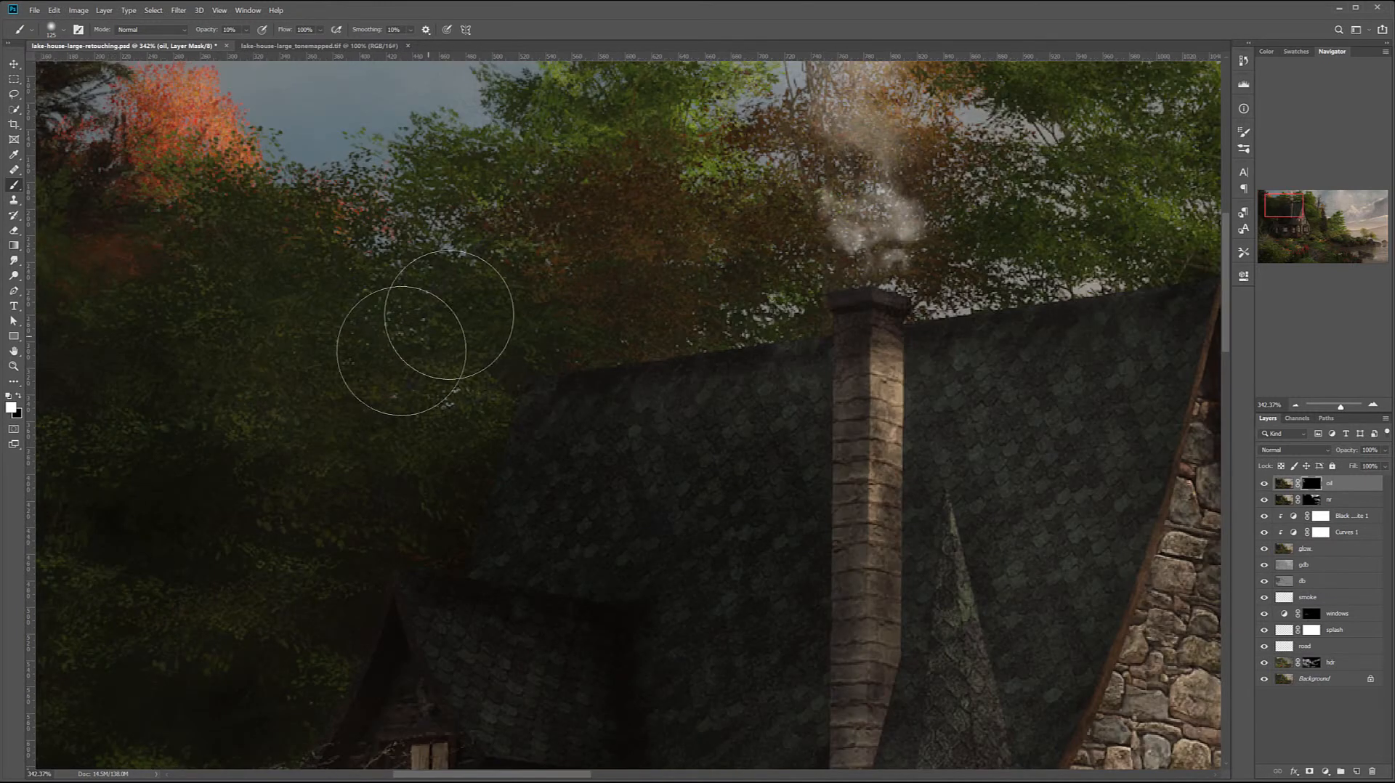
- Delete the oil layer's mask without applying it
{"action": "scroll", "coordinate": [416, 375], "scroll_direction": "down", "scroll_amount": 5}
{"action": "scroll", "coordinate": [416, 375], "scroll_direction": "down", "scroll_amount": 3}
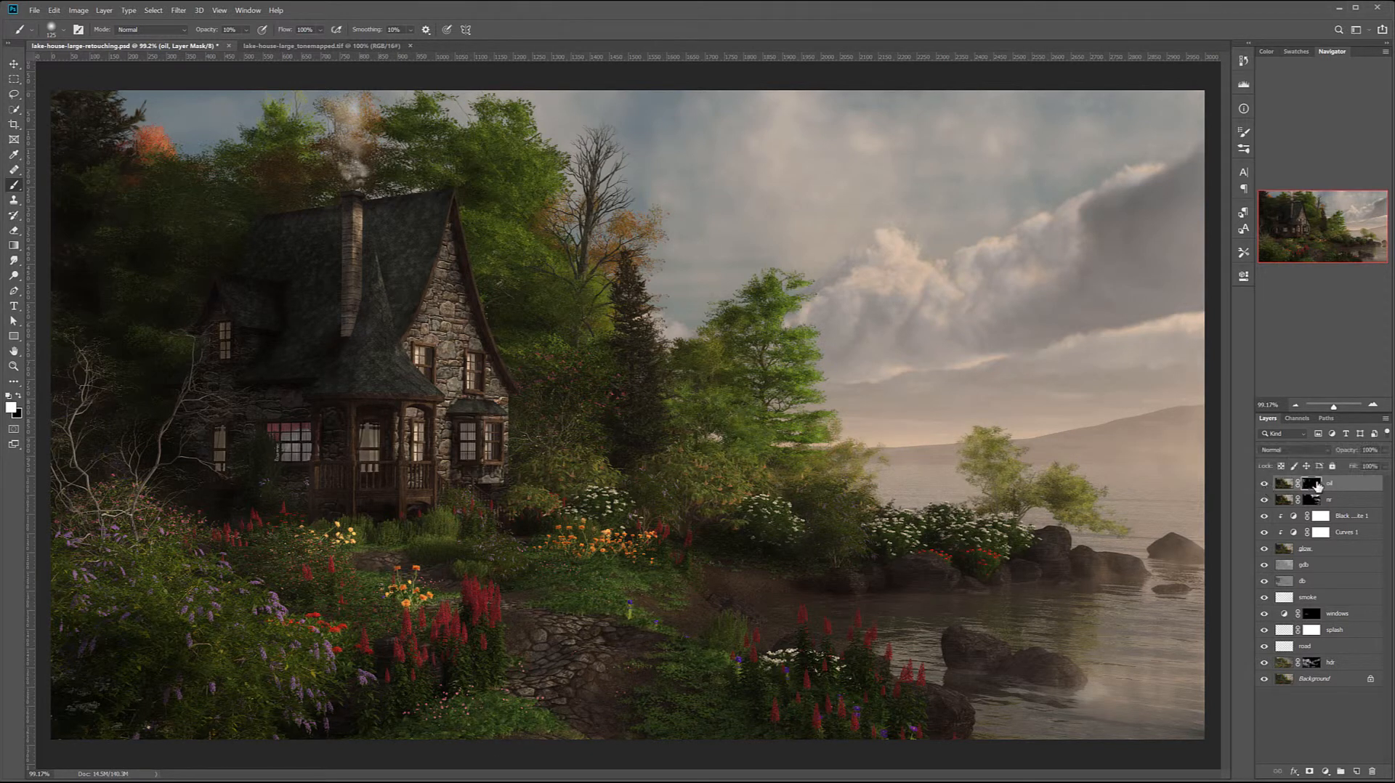
{"action": "left_click_drag", "start_coordinate": [1321, 528], "coordinate": [1373, 771]}
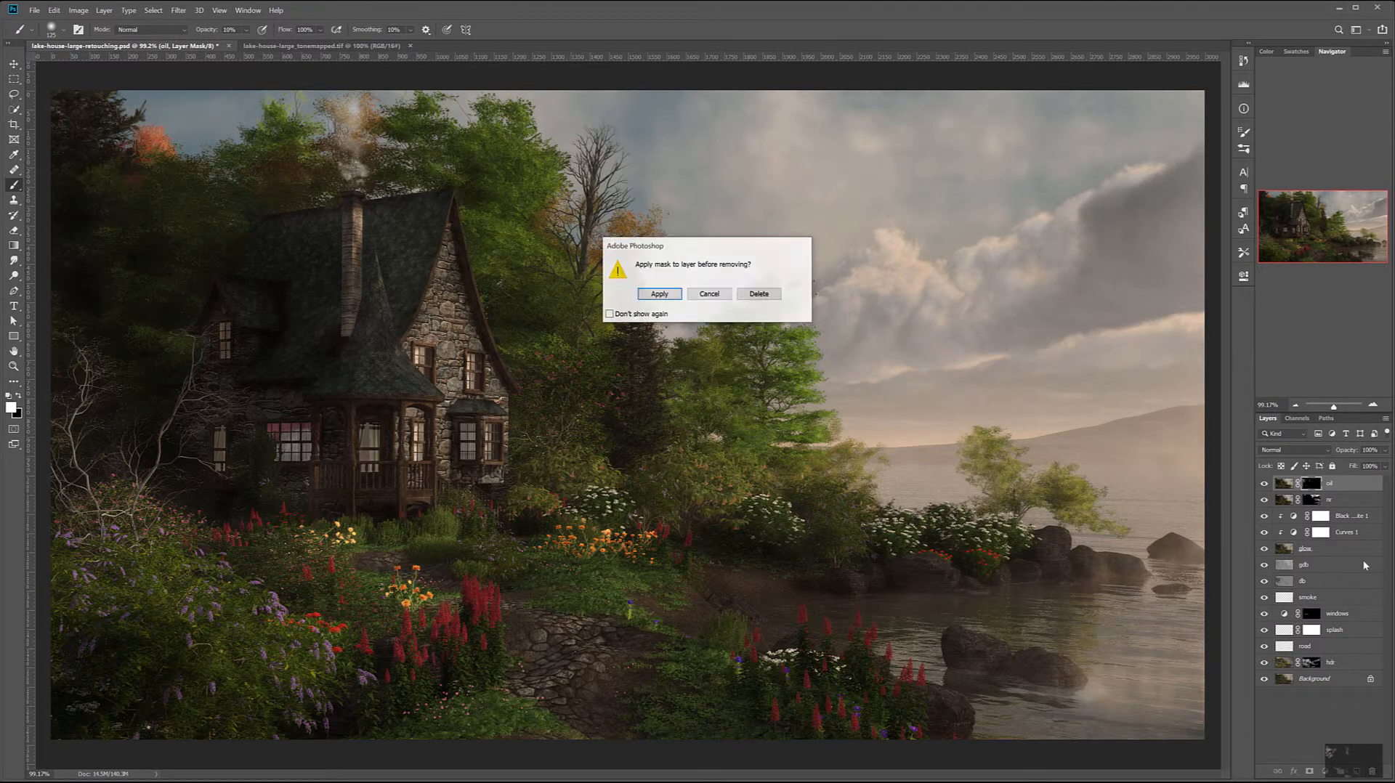
{"action": "left_click", "coordinate": [756, 294]}
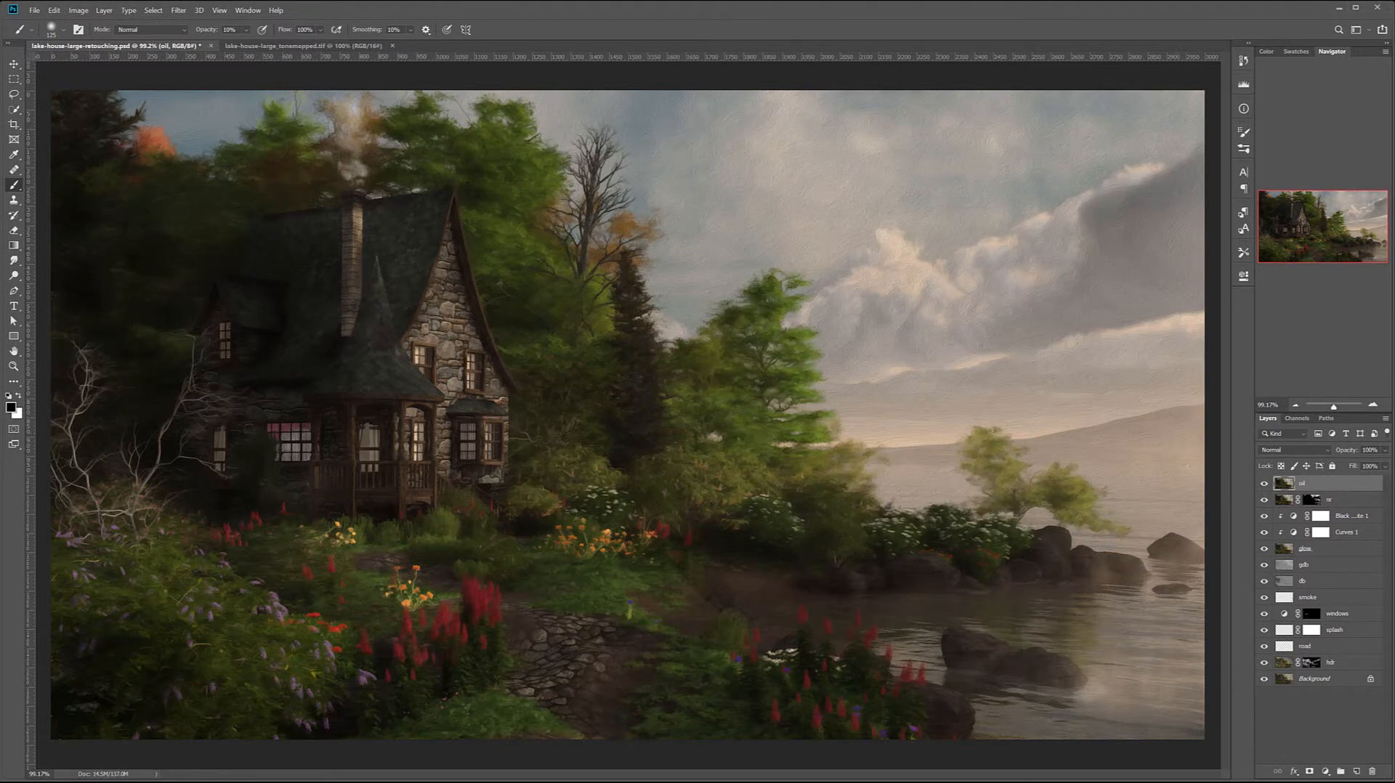
- Lower the oil layer's opacity to about 52%, preview the Screen blend mode and keep it at Normal
{"action": "left_click", "coordinate": [1384, 451]}
{"action": "left_click", "coordinate": [1386, 465]}
{"action": "left_click_drag", "start_coordinate": [1353, 466], "coordinate": [1333, 466]}
{"action": "left_click", "coordinate": [1329, 450]}
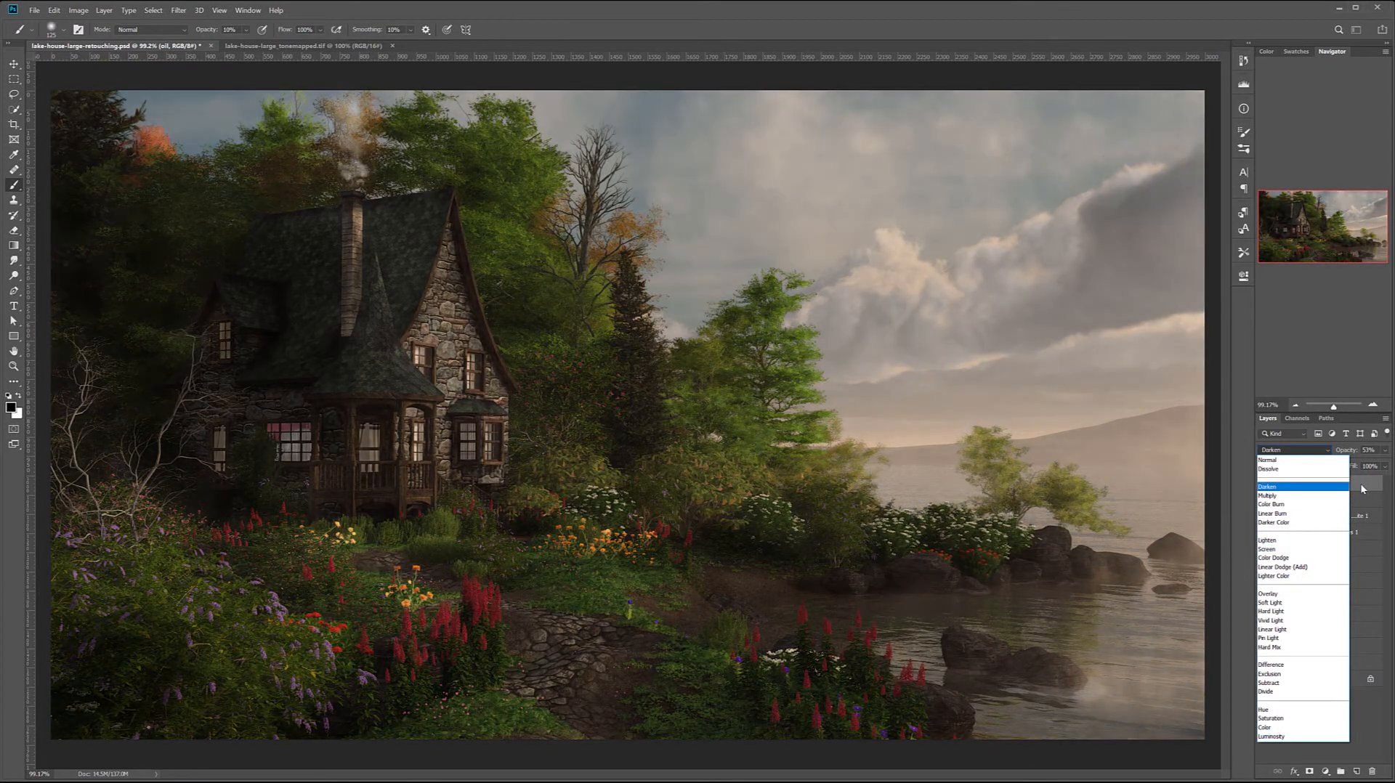
{"action": "left_click", "coordinate": [1362, 489]}
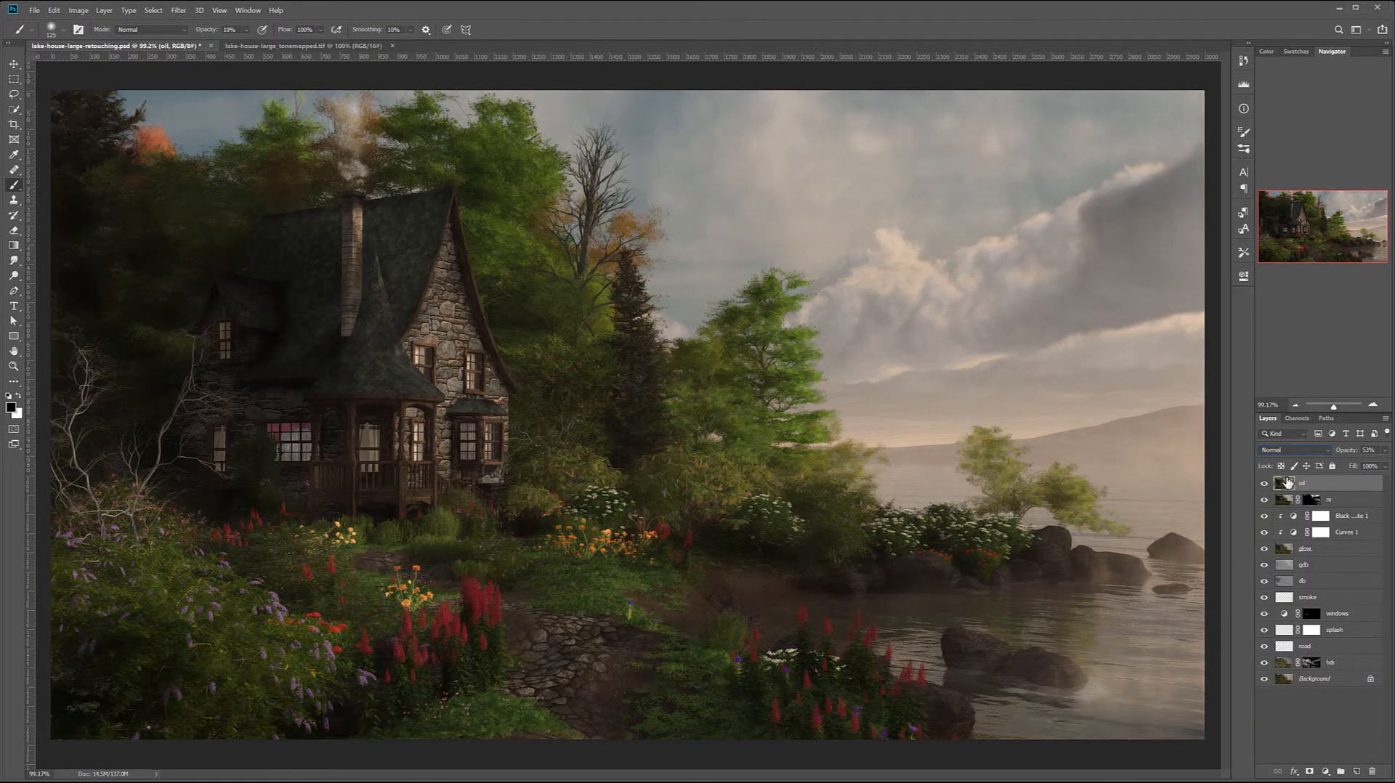
- Hide the oil layer and create a new empty layer directly above the nr layer
{"action": "left_click", "coordinate": [1265, 484]}
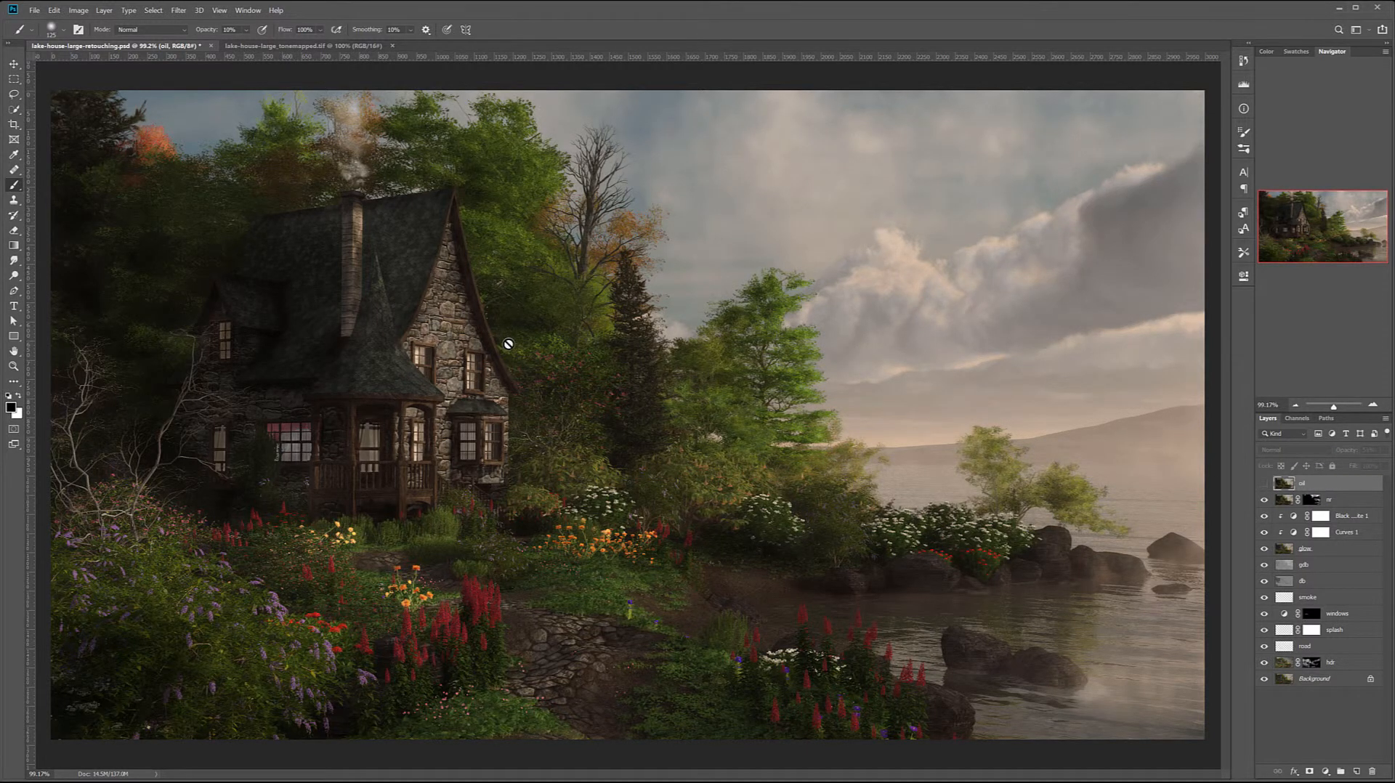
{"action": "scroll", "coordinate": [507, 344], "scroll_direction": "down", "scroll_amount": 3}
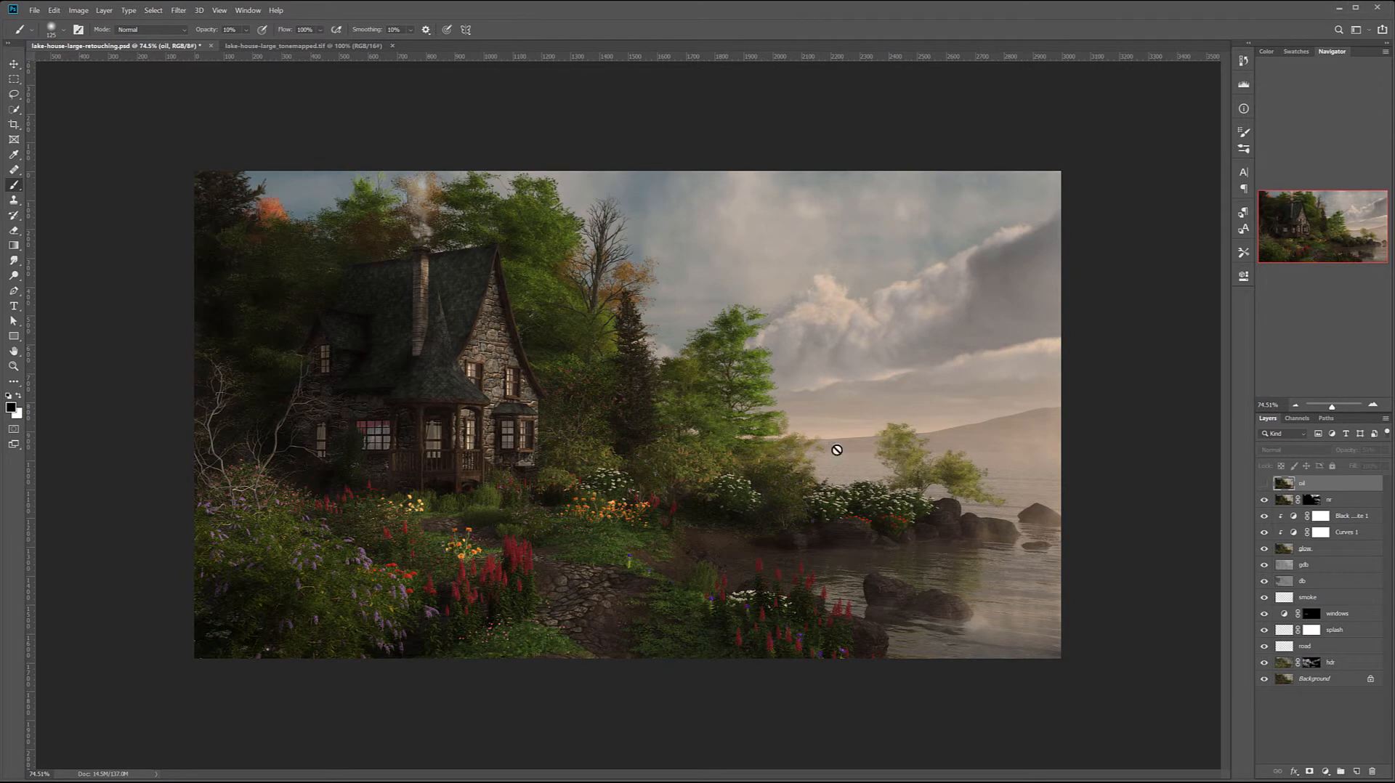
{"action": "left_click", "coordinate": [1356, 500]}
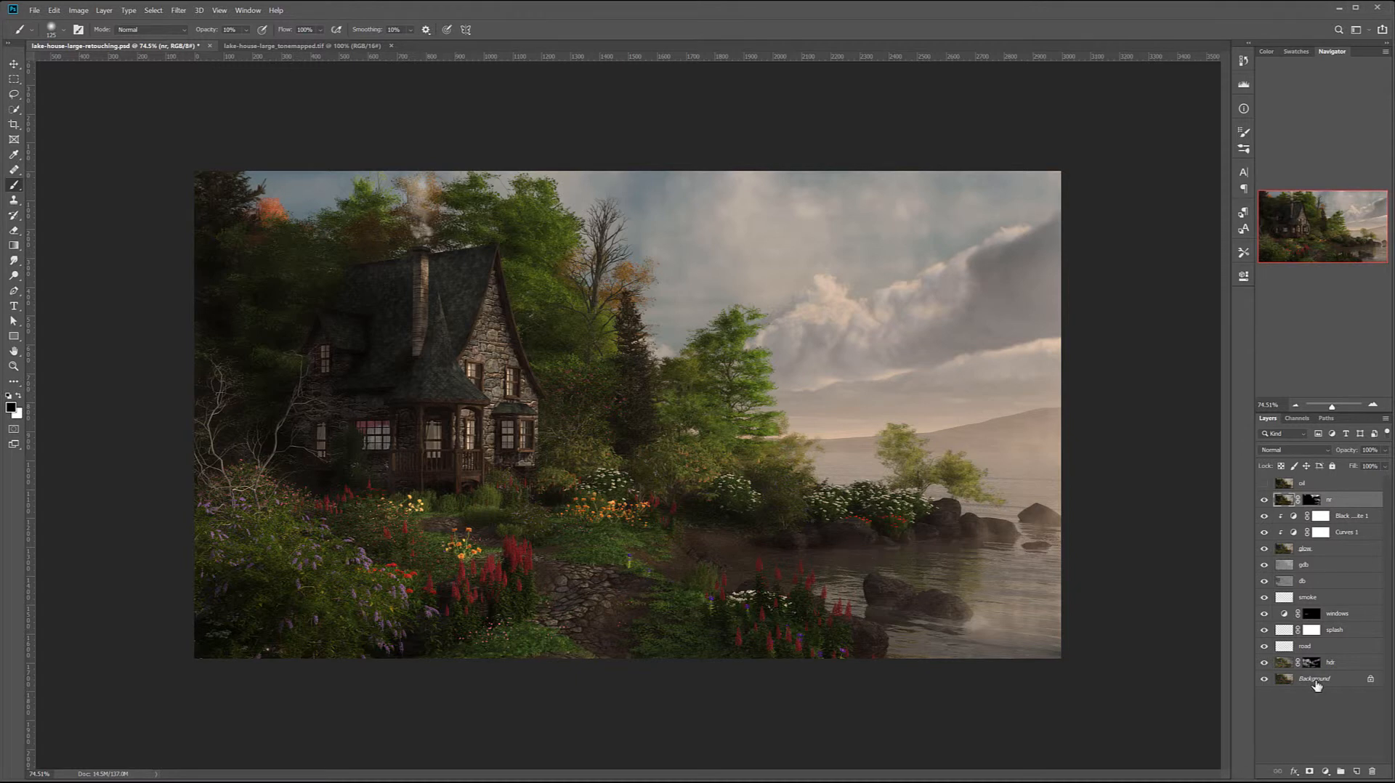
{"action": "left_click", "coordinate": [1356, 773]}
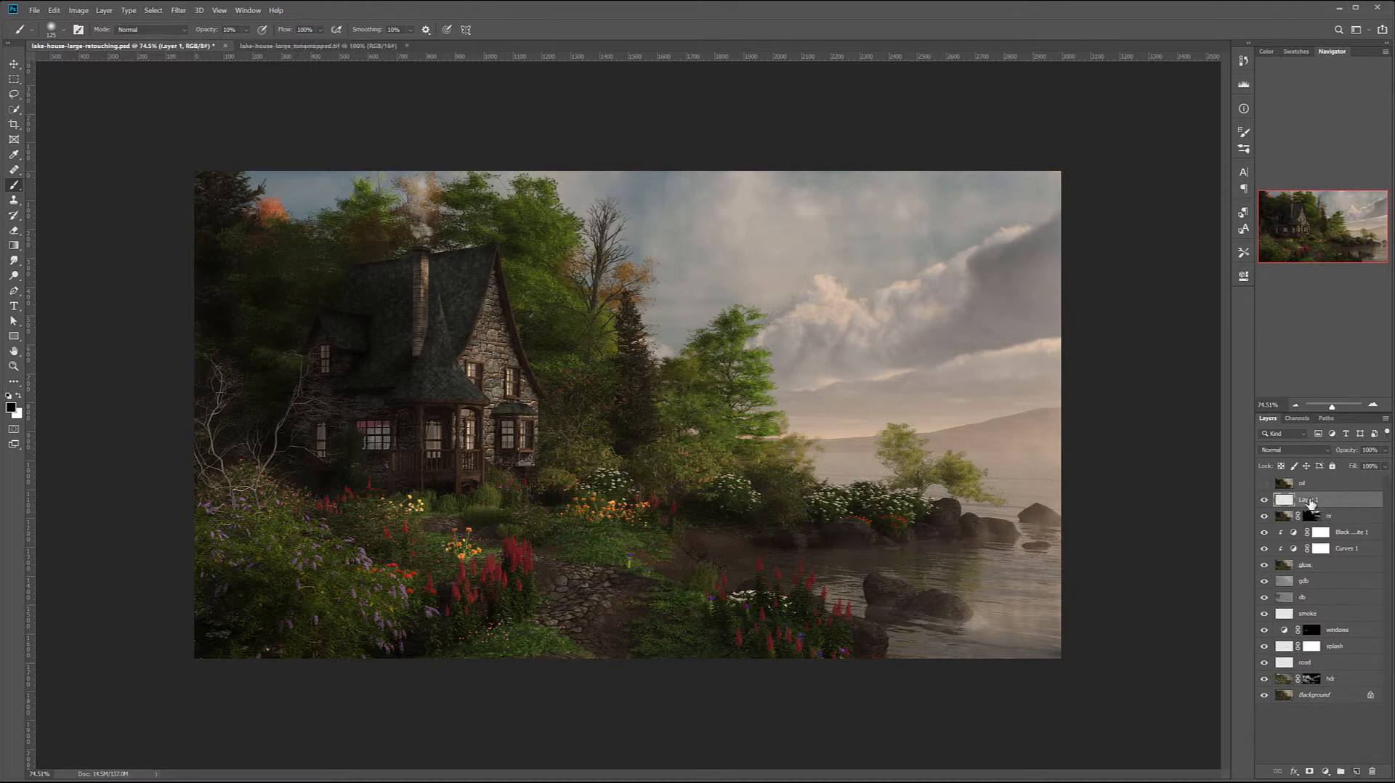
- Fill the new layer with neutral gray and name it gdb
{"action": "key", "text": "shift+F5"}
{"action": "key", "text": "Return"}
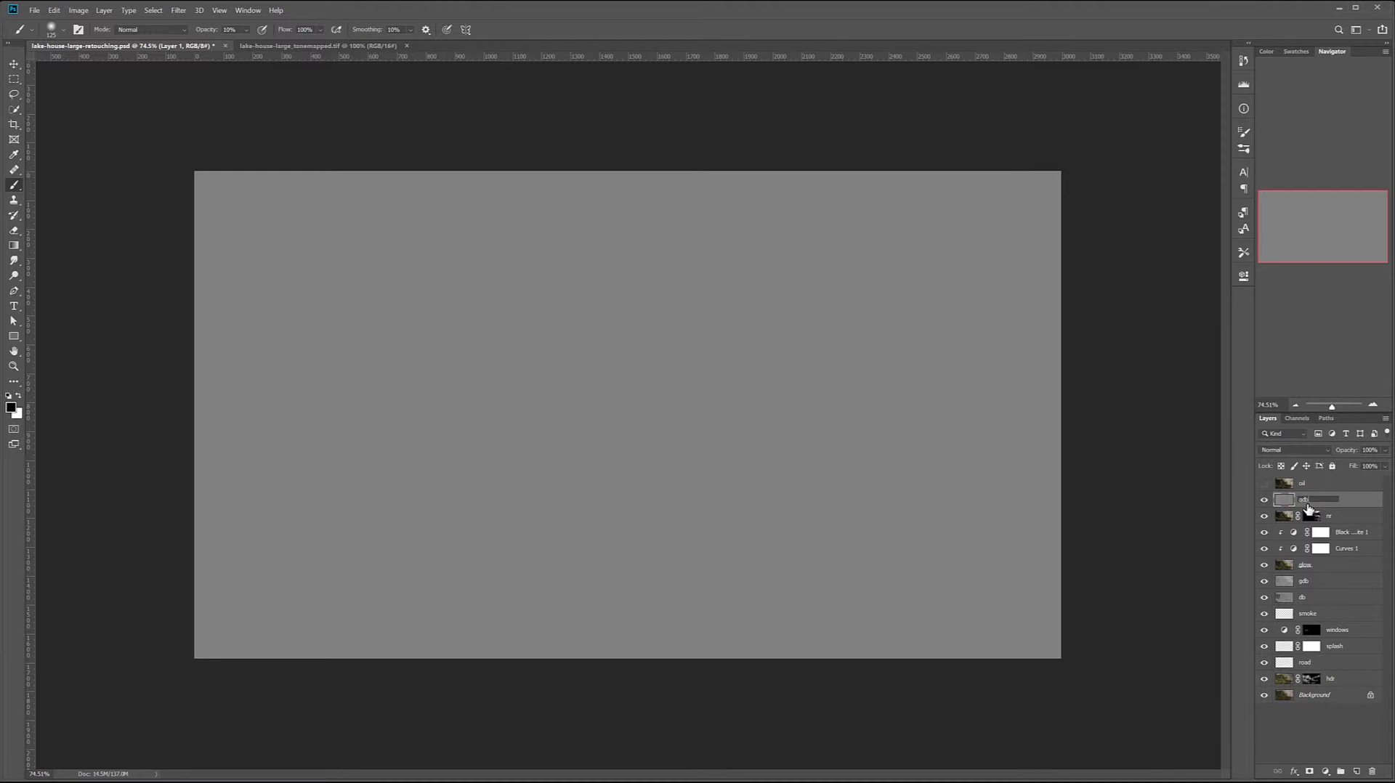
{"action": "type", "text": "gdb"}
{"action": "key", "text": "Return"}
- Set the gdb layer to Soft Light and darken the house and garden side of the image with a 600 px black brush
{"action": "left_click", "coordinate": [1318, 448]}
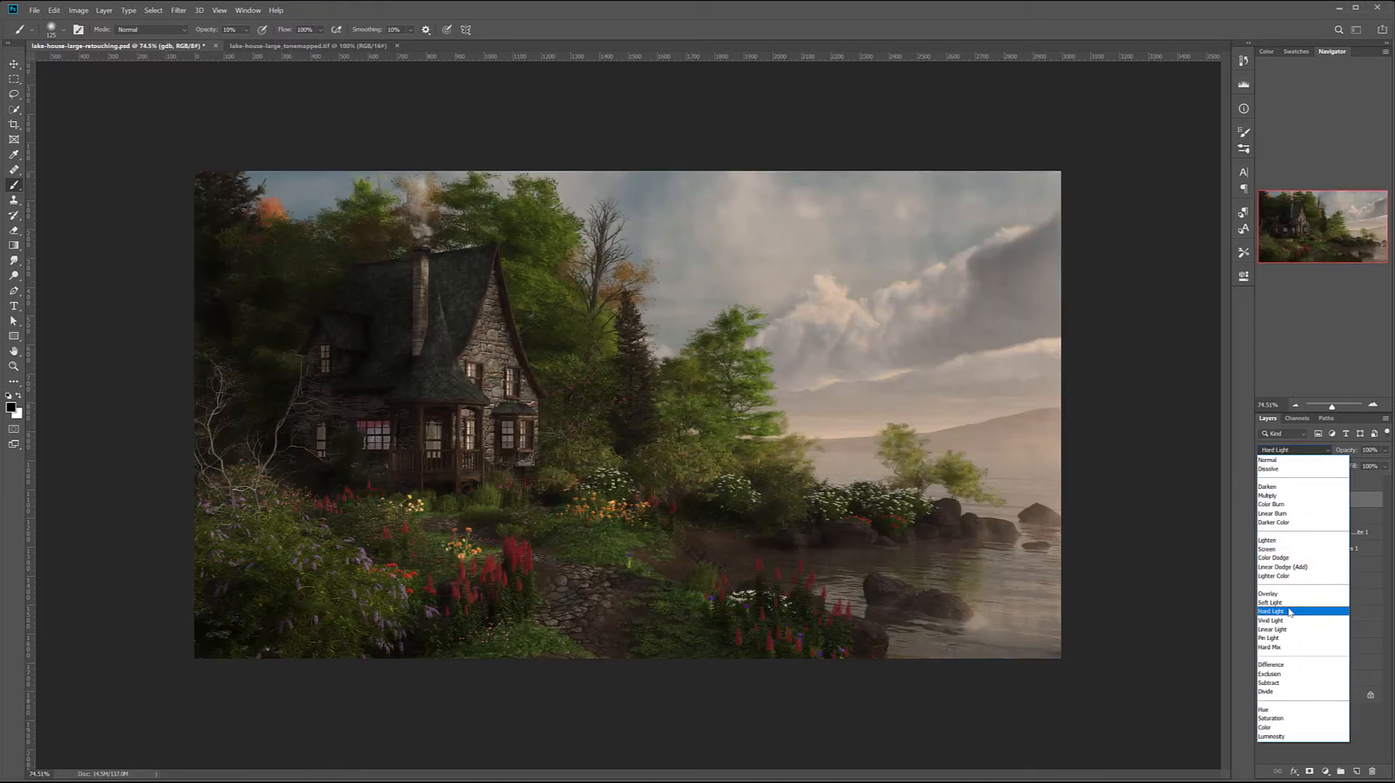
{"action": "left_click", "coordinate": [1272, 602]}
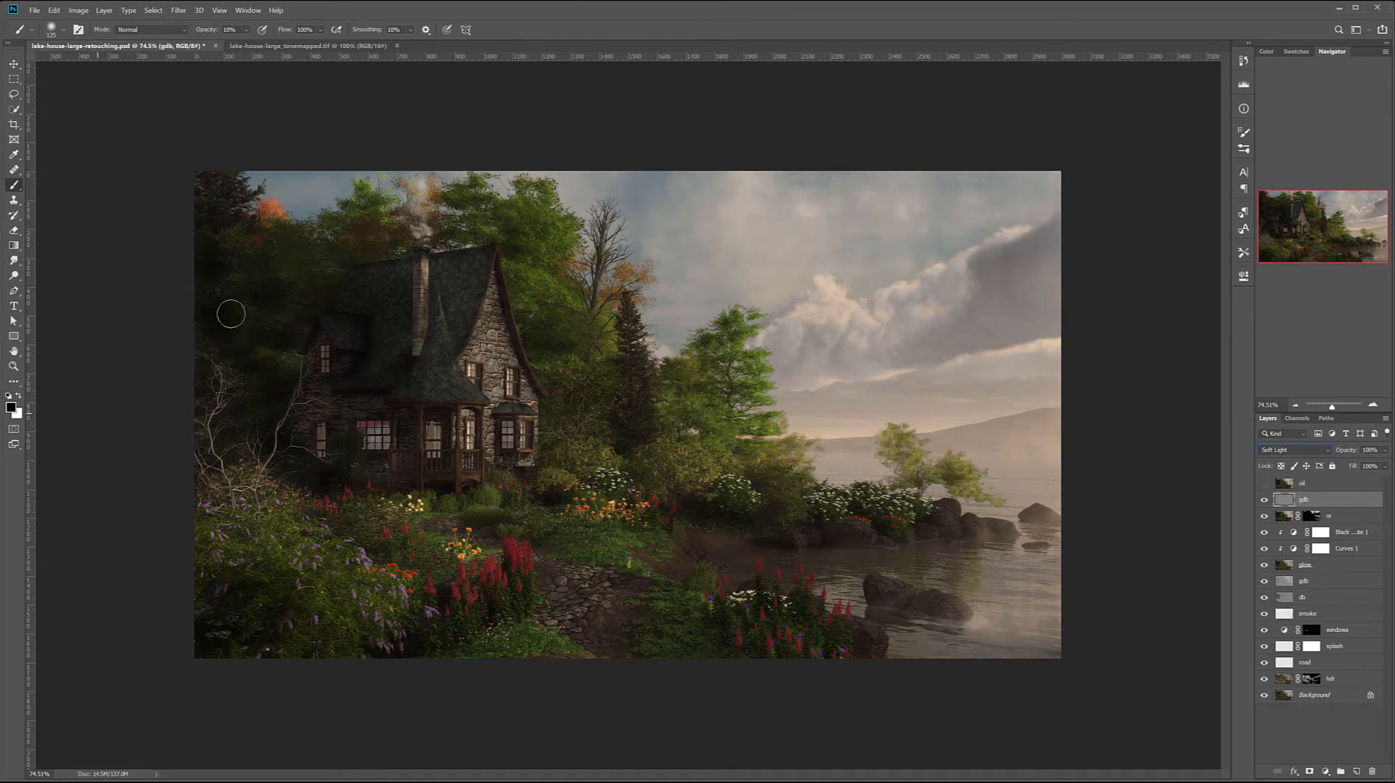
{"action": "key", "text": "bracketright"}
{"action": "key", "text": "bracketright"}
{"action": "key", "text": "bracketright"}
{"action": "mouse_move", "coordinate": [209, 194]}
{"action": "left_mouse_down"}
{"action": "mouse_move", "coordinate": [252, 542]}
{"action": "mouse_move", "coordinate": [241, 532]}
{"action": "mouse_move", "coordinate": [230, 583]}
{"action": "mouse_move", "coordinate": [440, 714]}
{"action": "mouse_move", "coordinate": [306, 350]}
{"action": "mouse_move", "coordinate": [275, 460]}
{"action": "mouse_move", "coordinate": [295, 184]}
{"action": "mouse_move", "coordinate": [267, 282]}
{"action": "mouse_move", "coordinate": [298, 395]}
{"action": "mouse_move", "coordinate": [344, 363]}
{"action": "mouse_move", "coordinate": [342, 381]}
{"action": "mouse_move", "coordinate": [259, 442]}
{"action": "mouse_move", "coordinate": [344, 614]}
{"action": "mouse_move", "coordinate": [370, 490]}
{"action": "mouse_move", "coordinate": [435, 594]}
{"action": "mouse_move", "coordinate": [525, 645]}
{"action": "left_mouse_up"}
- Brighten the sky, lake, shoreline trees and garden path on the gdb layer with broad white brush strokes
{"action": "key", "text": "x"}
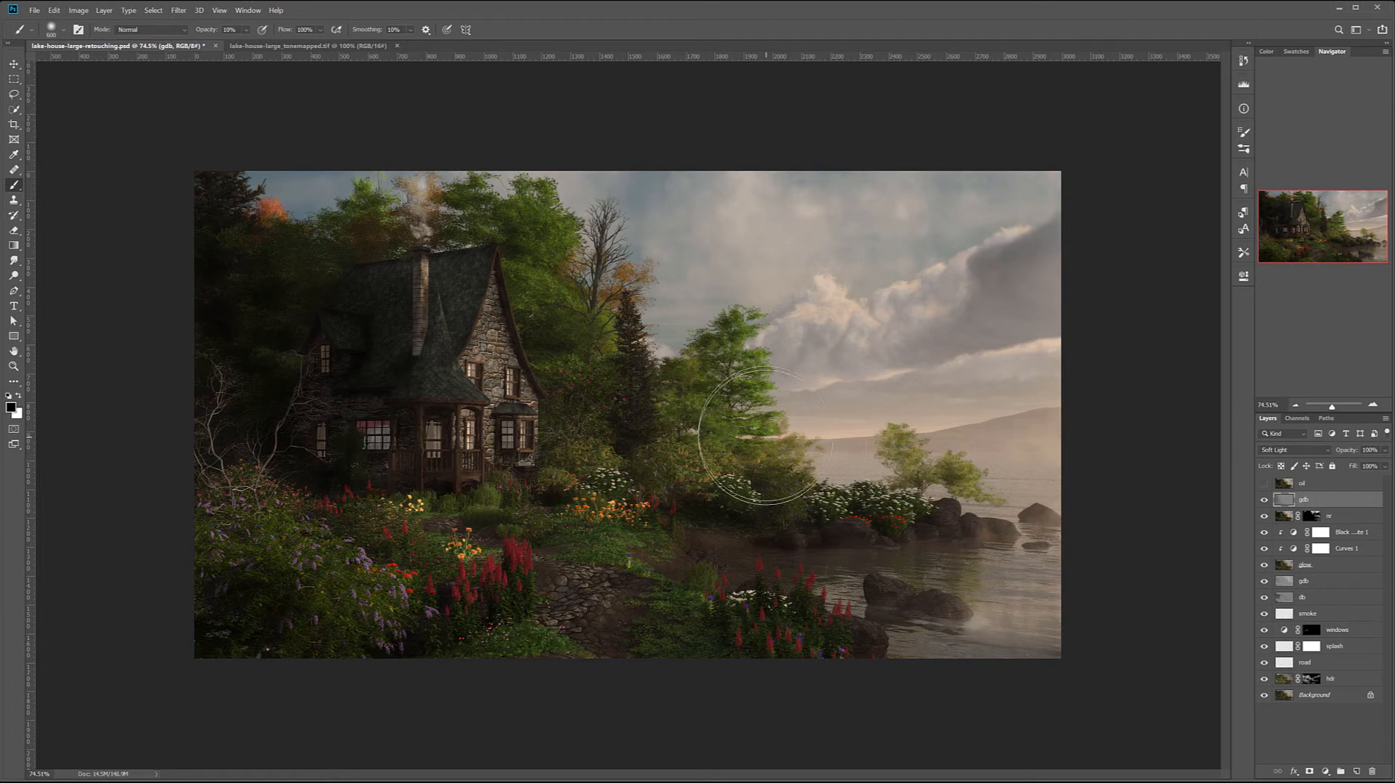
{"action": "mouse_move", "coordinate": [1125, 205]}
{"action": "left_mouse_down"}
{"action": "mouse_move", "coordinate": [1016, 215]}
{"action": "mouse_move", "coordinate": [714, 337]}
{"action": "left_mouse_up"}
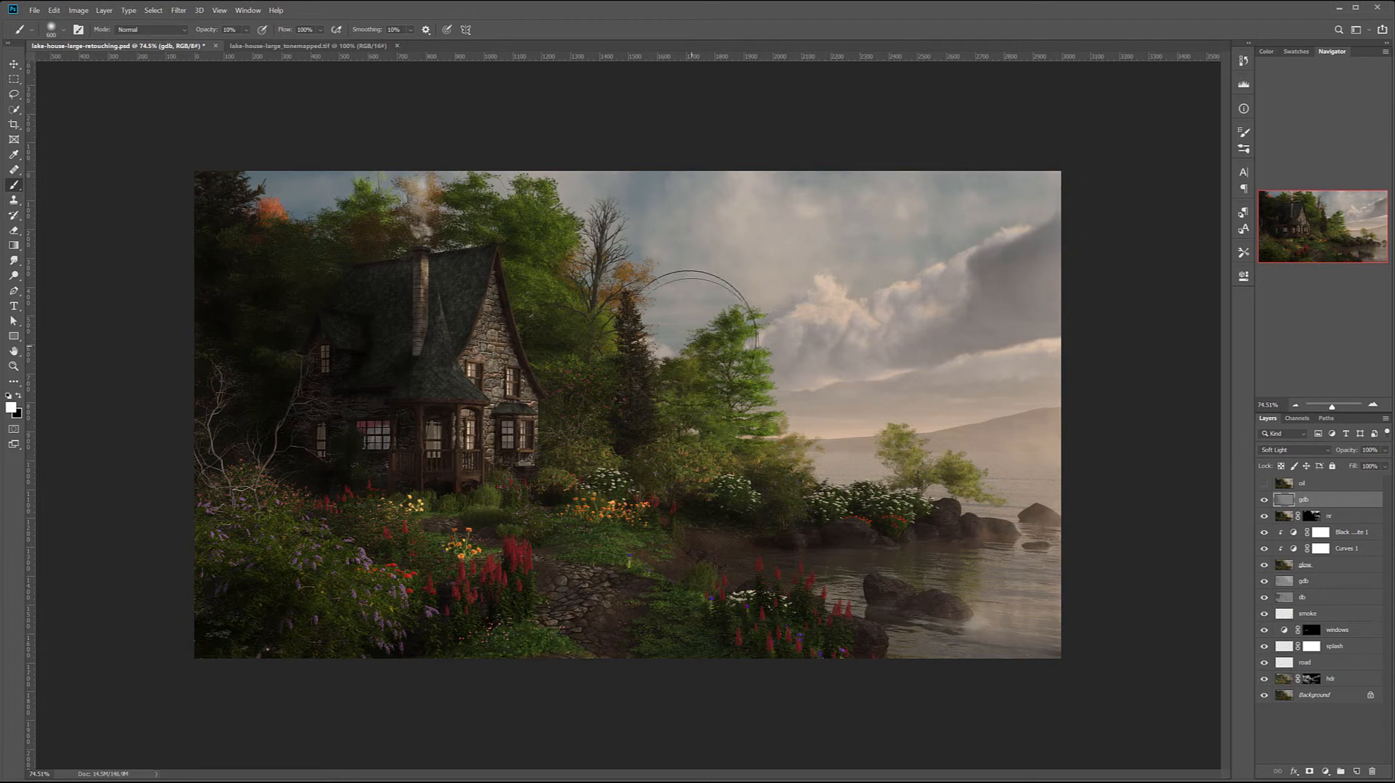
{"action": "left_click_drag", "start_coordinate": [1177, 175], "coordinate": [849, 305]}
{"action": "left_click_drag", "start_coordinate": [1144, 209], "coordinate": [853, 421]}
{"action": "left_click_drag", "start_coordinate": [1193, 454], "coordinate": [665, 499]}
{"action": "left_click_drag", "start_coordinate": [806, 373], "coordinate": [735, 472]}
{"action": "left_click_drag", "start_coordinate": [868, 361], "coordinate": [519, 535]}
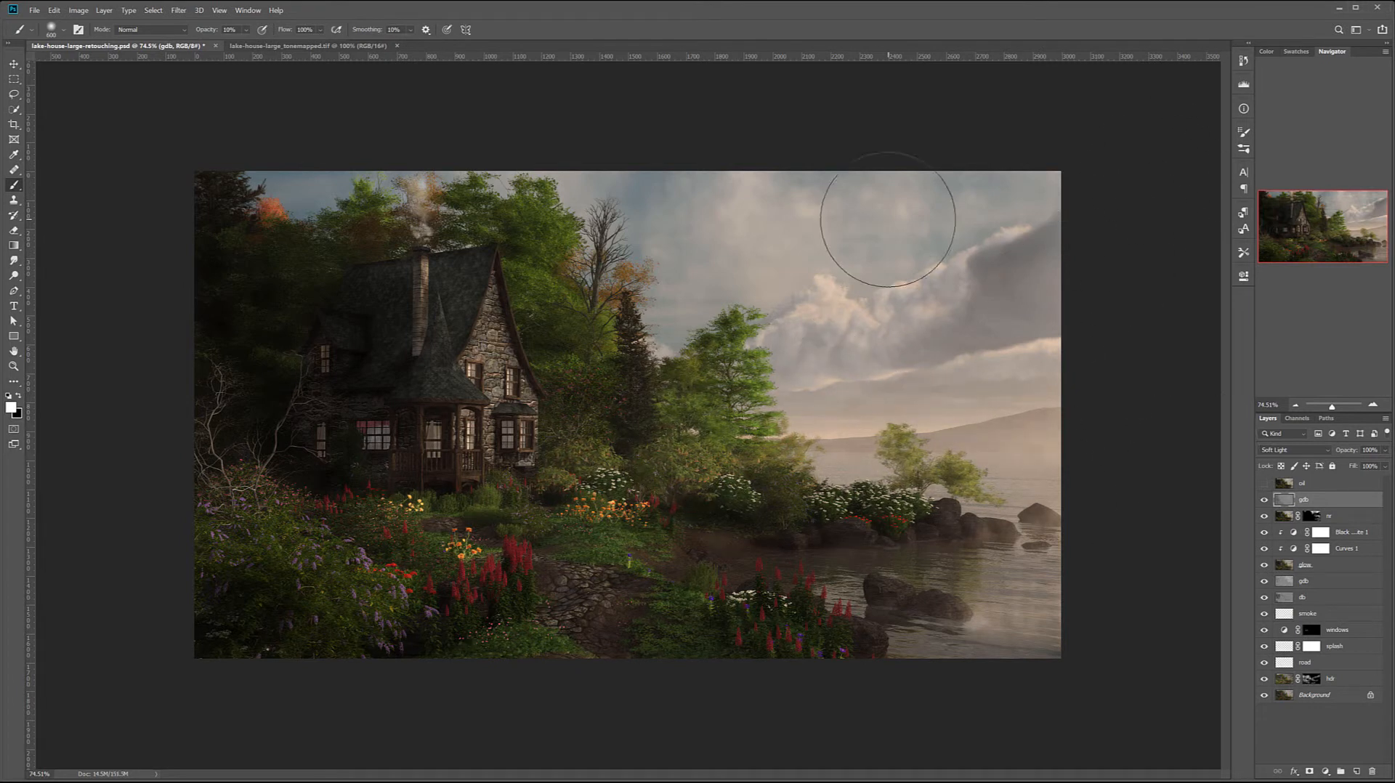
{"action": "key", "text": "x"}
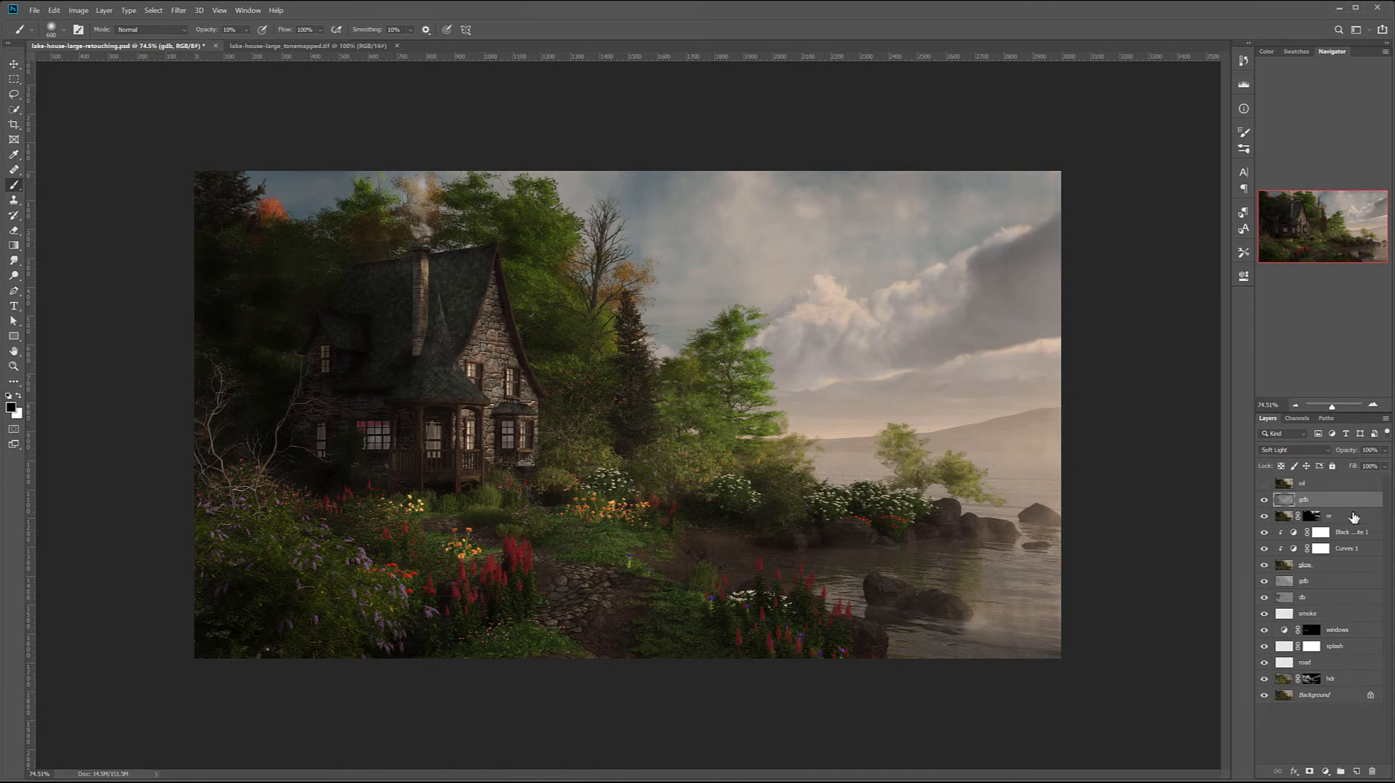
- Toggle the upper gdb layer's visibility repeatedly to compare the image with and without the dodging and burning
{"action": "left_click", "coordinate": [1264, 500]}
{"action": "left_click", "coordinate": [1263, 500]}
{"action": "left_click", "coordinate": [1263, 500]}
{"action": "left_click", "coordinate": [1264, 501]}
{"action": "left_click", "coordinate": [1263, 500]}
{"action": "left_click", "coordinate": [1263, 500]}
- Switch to a white 175 px brush and check the upper gdb layer's effect again by hiding and showing it
{"action": "key", "text": "x"}
{"action": "key", "text": "bracketleft"}
{"action": "key", "text": "bracketleft"}
{"action": "key", "text": "bracketleft"}
{"action": "key", "text": "bracketleft"}
{"action": "key", "text": "bracketleft"}
{"action": "key", "text": "bracketleft"}
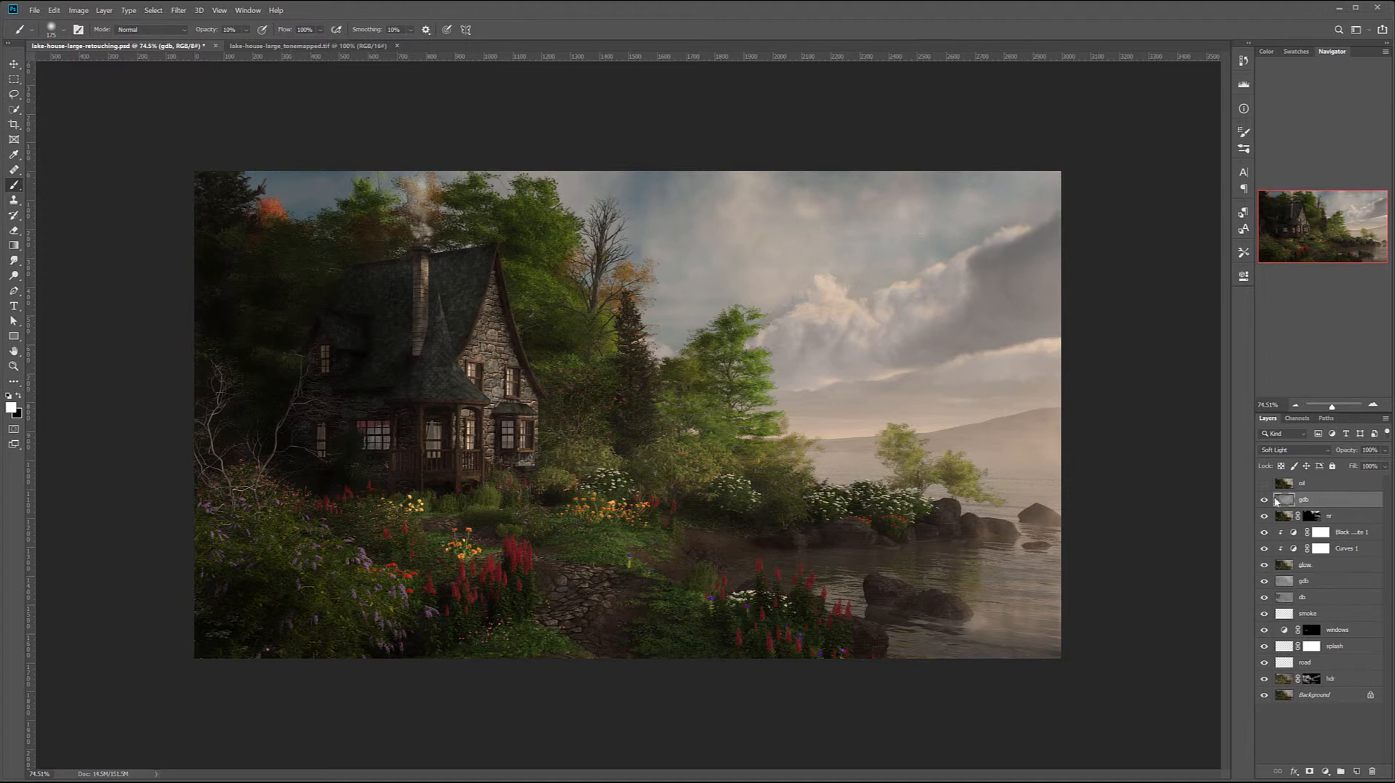
{"action": "left_click", "coordinate": [1264, 500]}
{"action": "left_click", "coordinate": [1264, 500]}
{"action": "left_click", "coordinate": [1264, 499]}
{"action": "left_click", "coordinate": [1264, 500]}
{"action": "left_click", "coordinate": [1263, 500]}
{"action": "left_click", "coordinate": [1264, 500]}
- Add a Vibrance adjustment layer above the upper gdb layer and fine-tune its vibrance and saturation
{"action": "left_click", "coordinate": [1325, 773]}
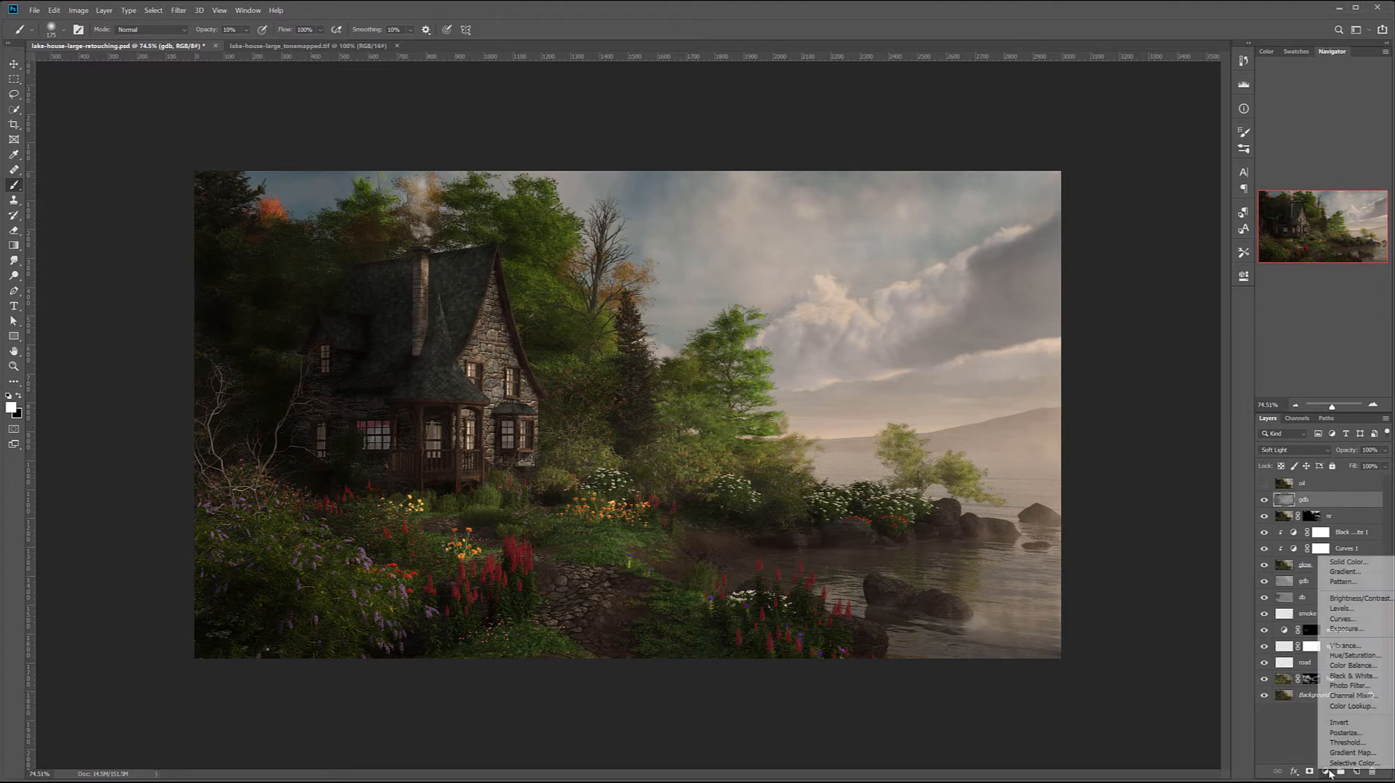
{"action": "left_click", "coordinate": [1345, 645]}
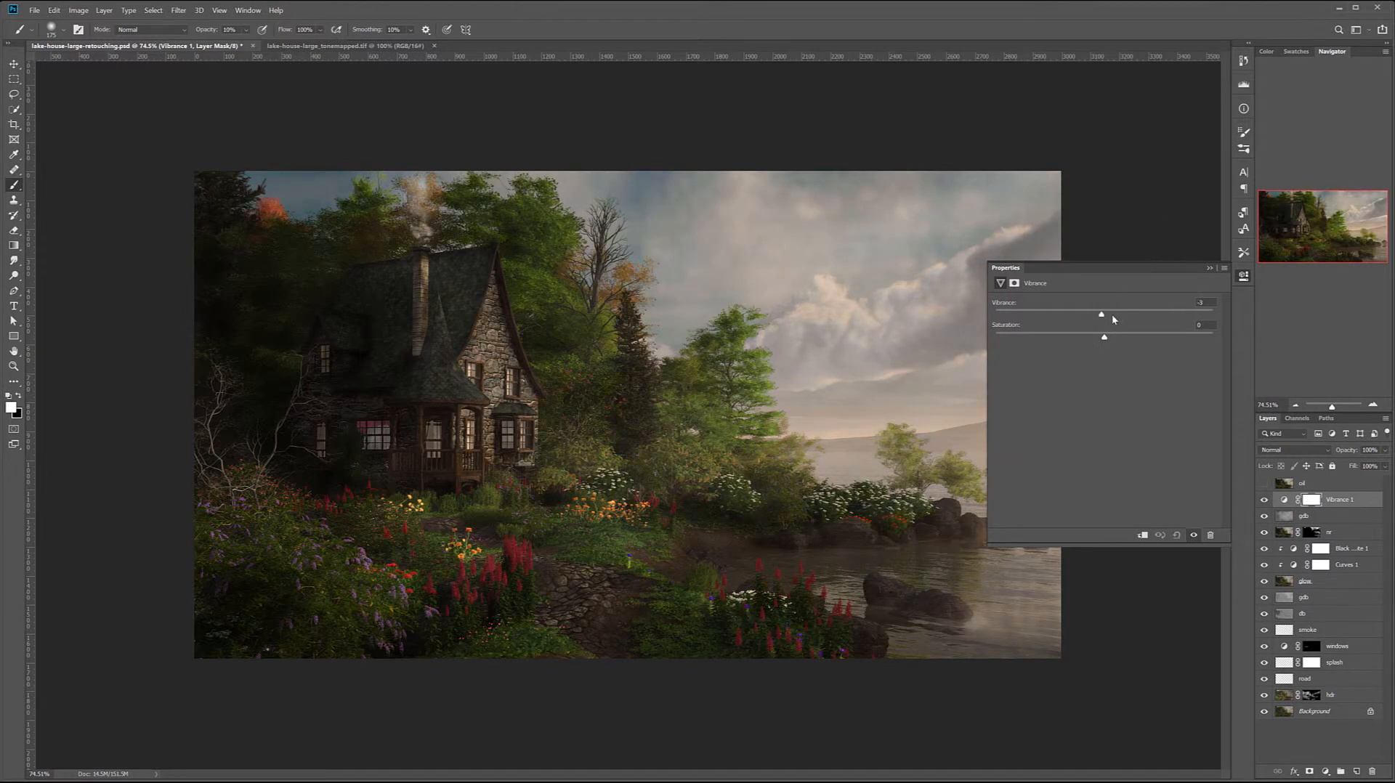
{"action": "mouse_move", "coordinate": [1135, 314]}
{"action": "left_mouse_down"}
{"action": "mouse_move", "coordinate": [1019, 311]}
{"action": "mouse_move", "coordinate": [1134, 311]}
{"action": "left_mouse_up"}
{"action": "left_click_drag", "start_coordinate": [1115, 337], "coordinate": [1187, 336]}
{"action": "left_click", "coordinate": [1243, 276]}
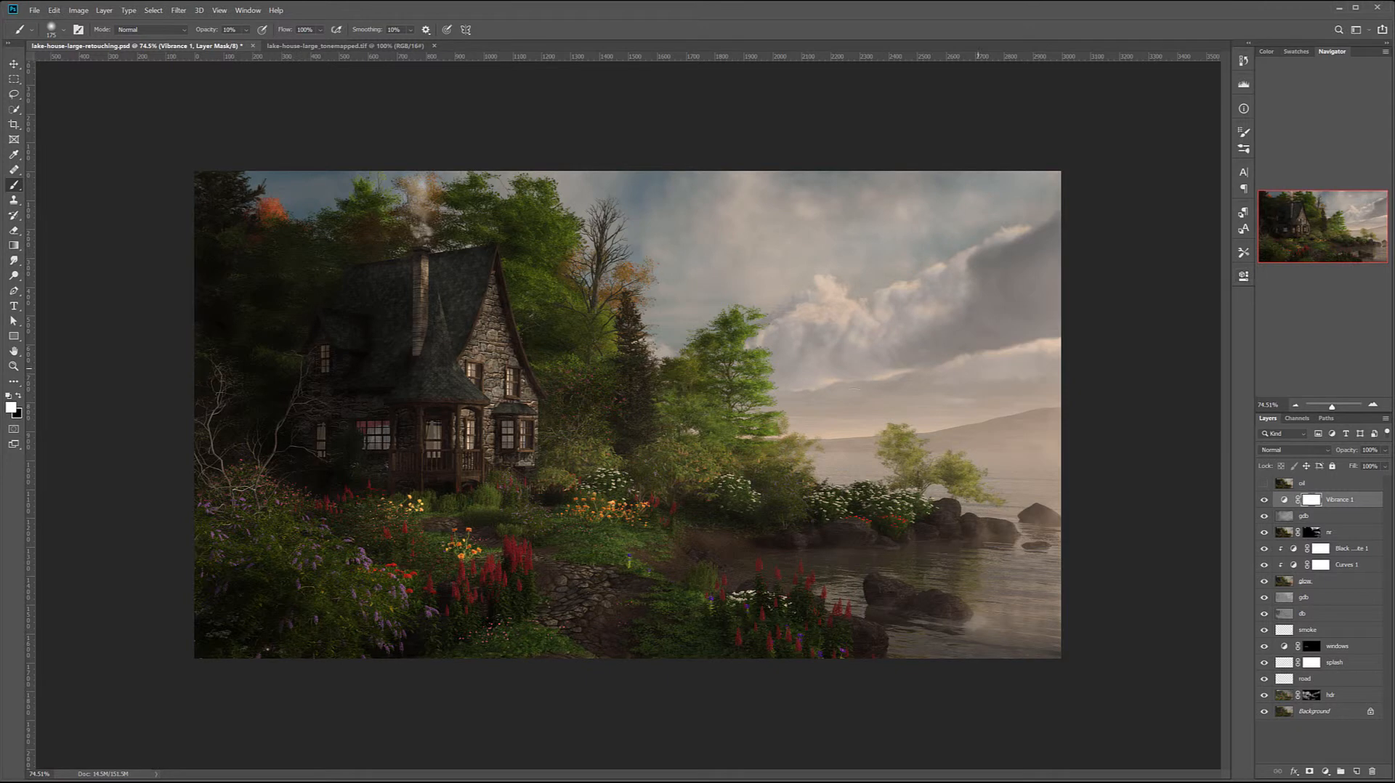
- Add a Curves adjustment layer above the Vibrance layer, name it ca and set its blend mode to Color
{"action": "left_click", "coordinate": [1326, 773]}
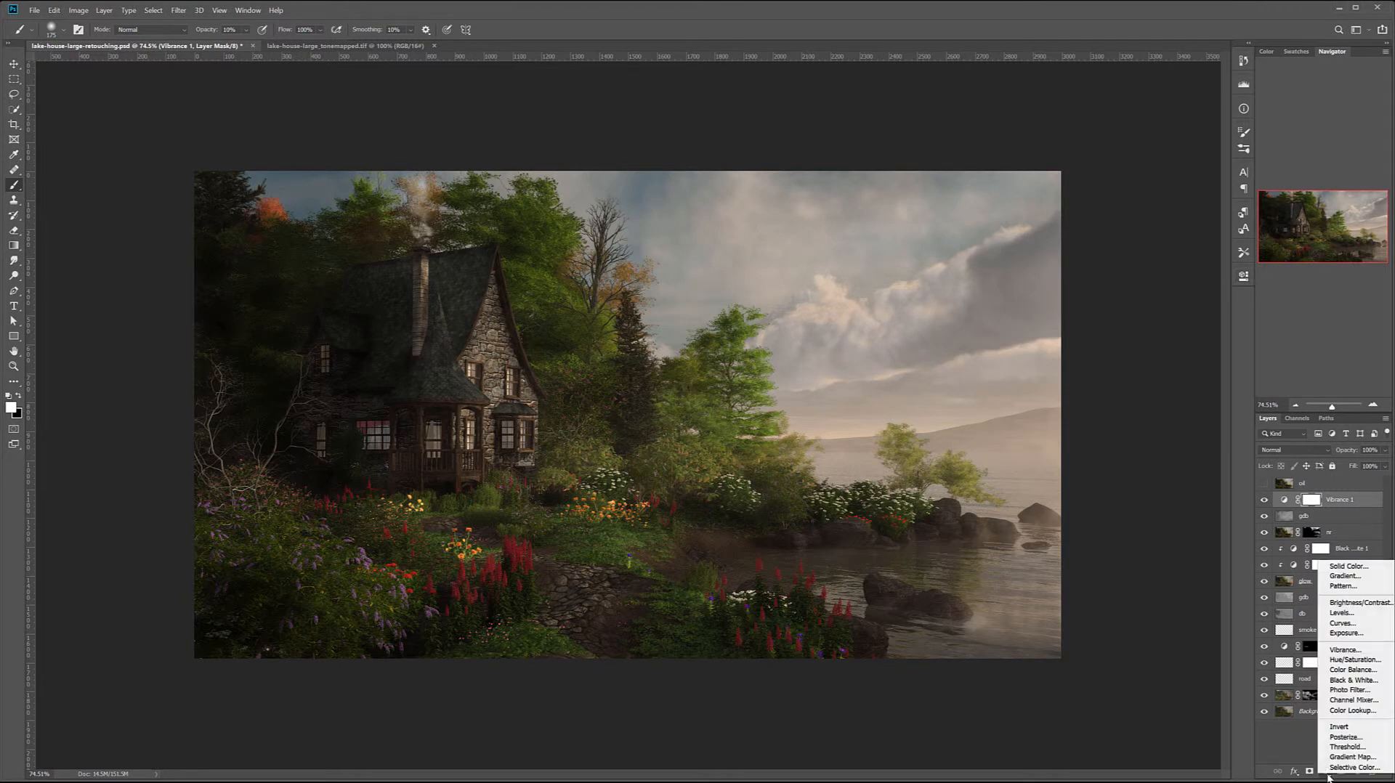
{"action": "left_click", "coordinate": [1357, 623]}
{"action": "double_click", "coordinate": [1341, 499]}
{"action": "type", "text": "ca"}
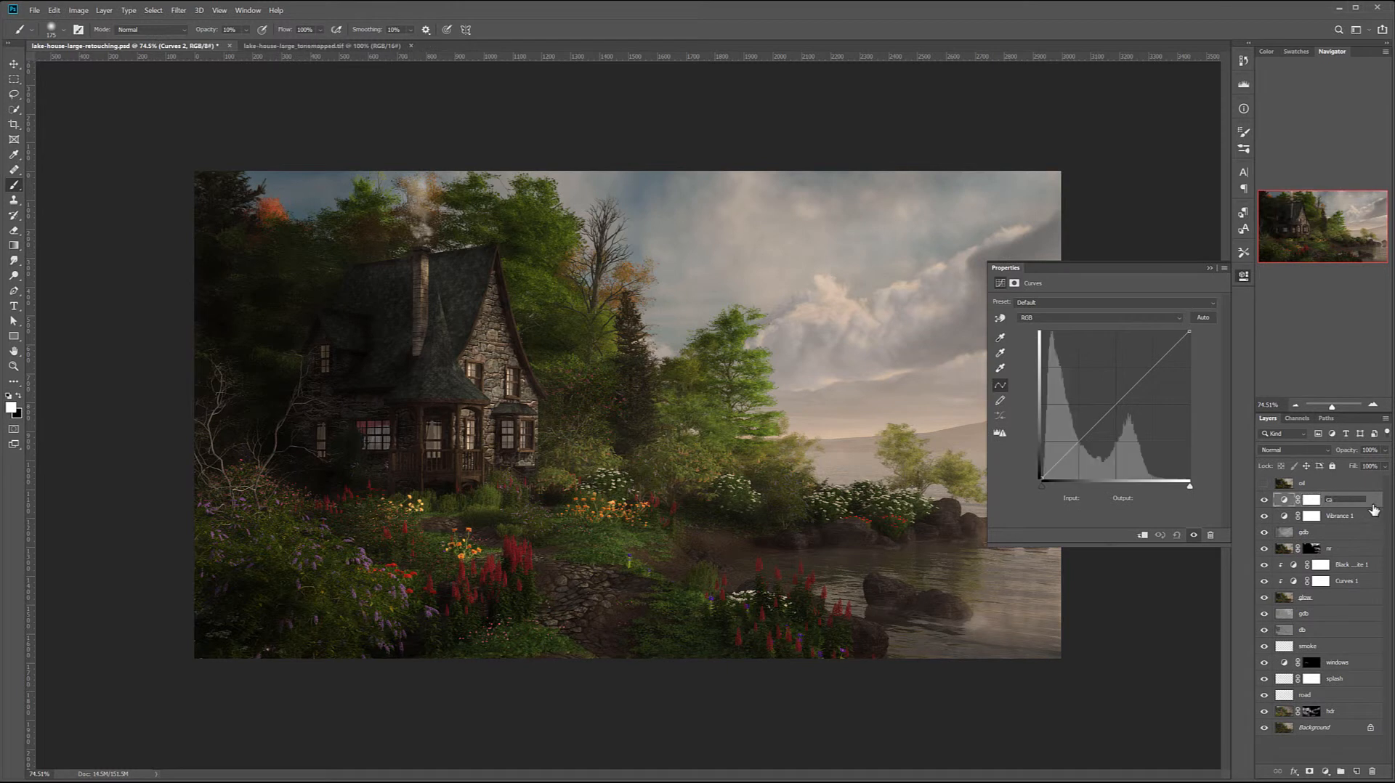
{"action": "key", "text": "Return"}
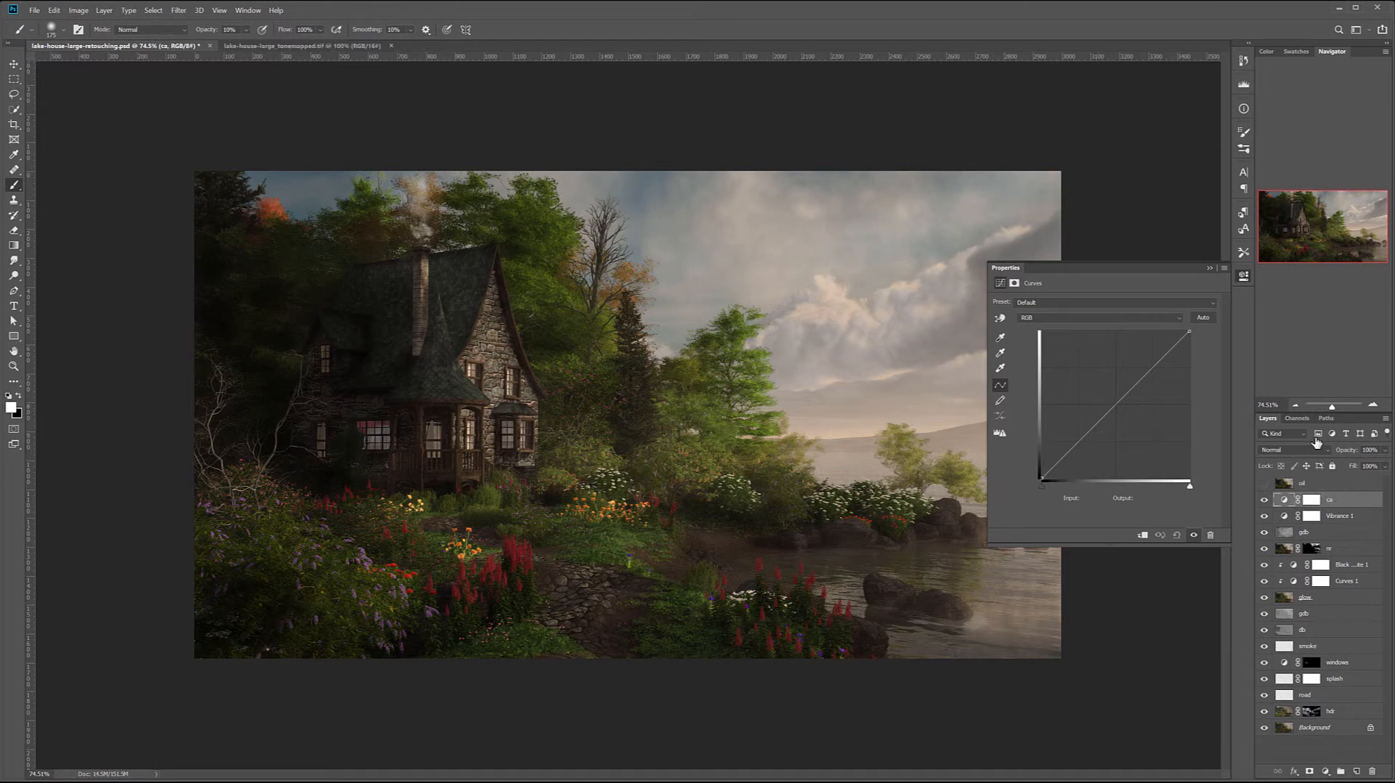
{"action": "left_click", "coordinate": [1298, 450]}
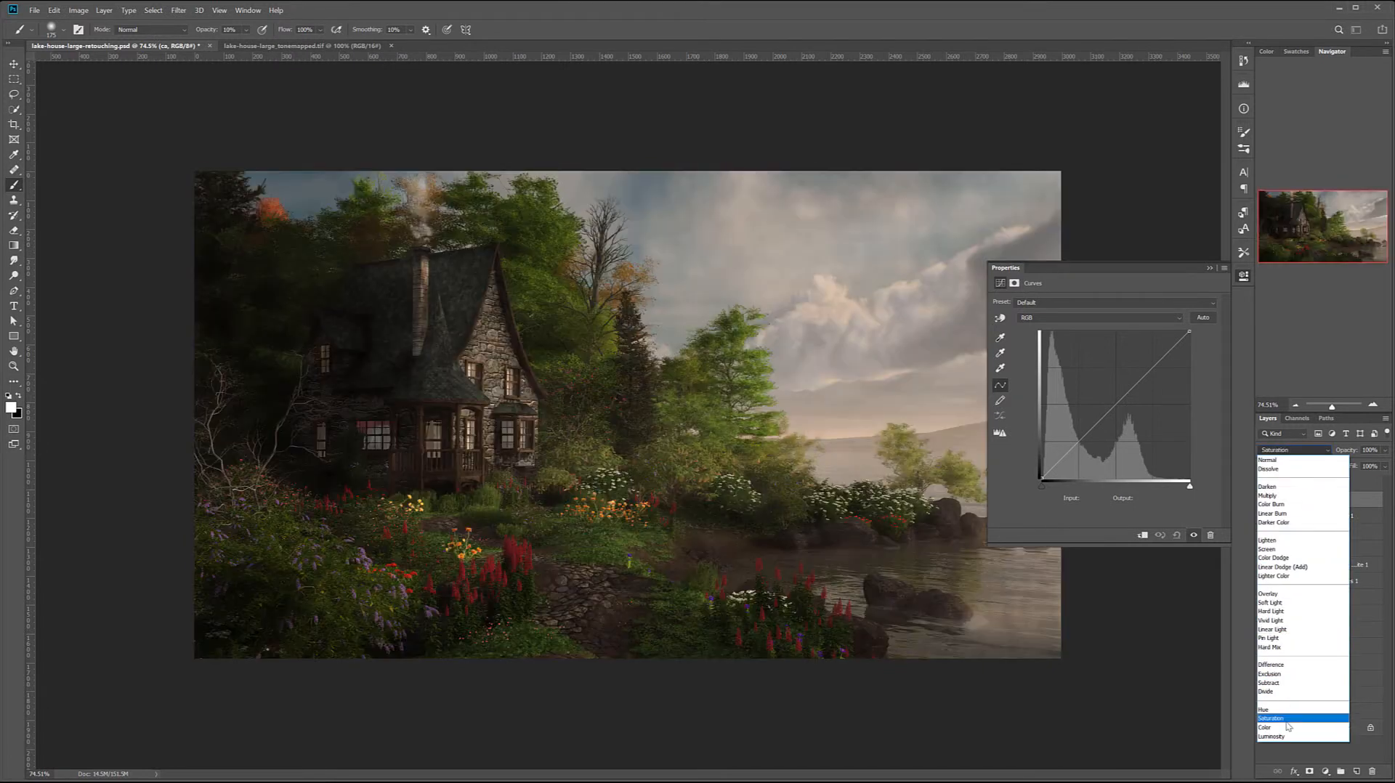
{"action": "left_click", "coordinate": [1286, 727]}
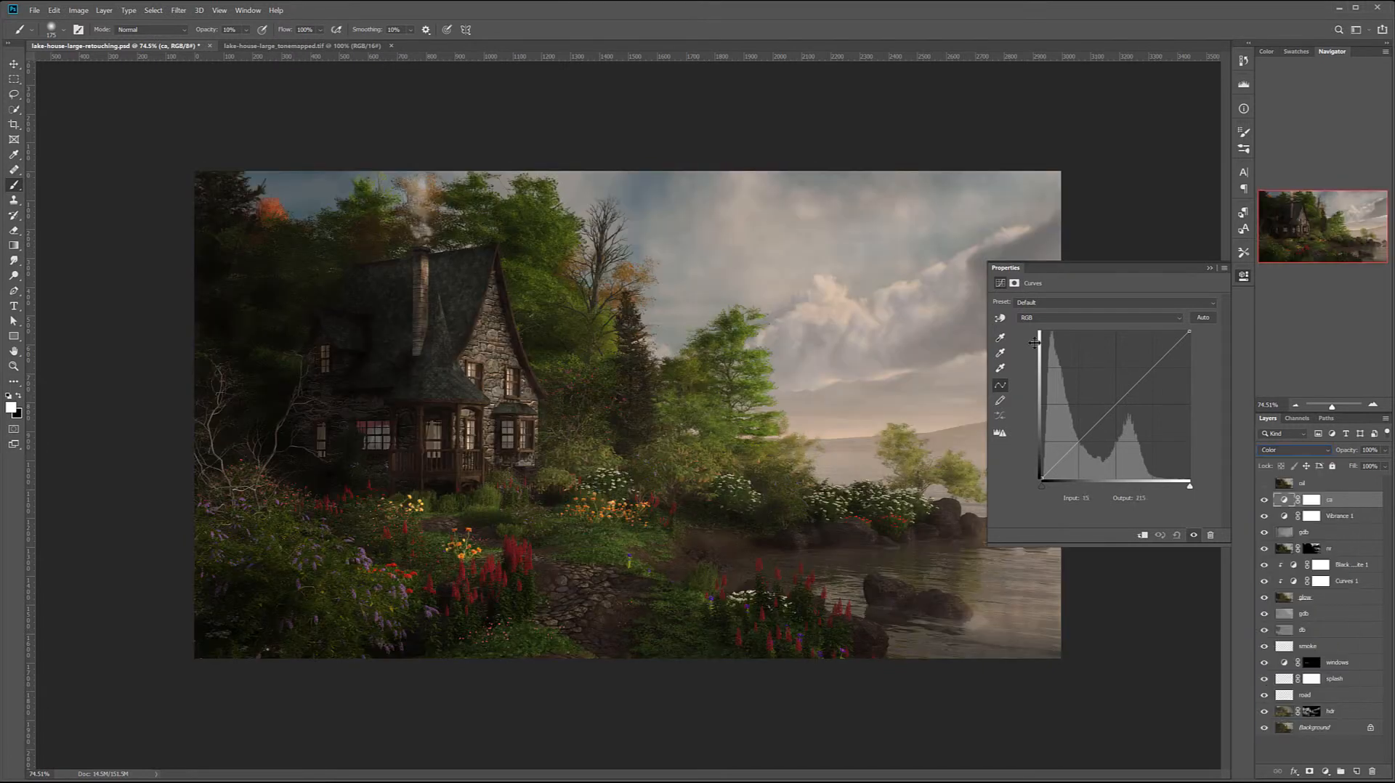
- On the ca curves, lift the blue shadows, lower the blue midtones and slightly reduce red in the shadows
{"action": "left_click", "coordinate": [1028, 320]}
{"action": "left_click", "coordinate": [1039, 354]}
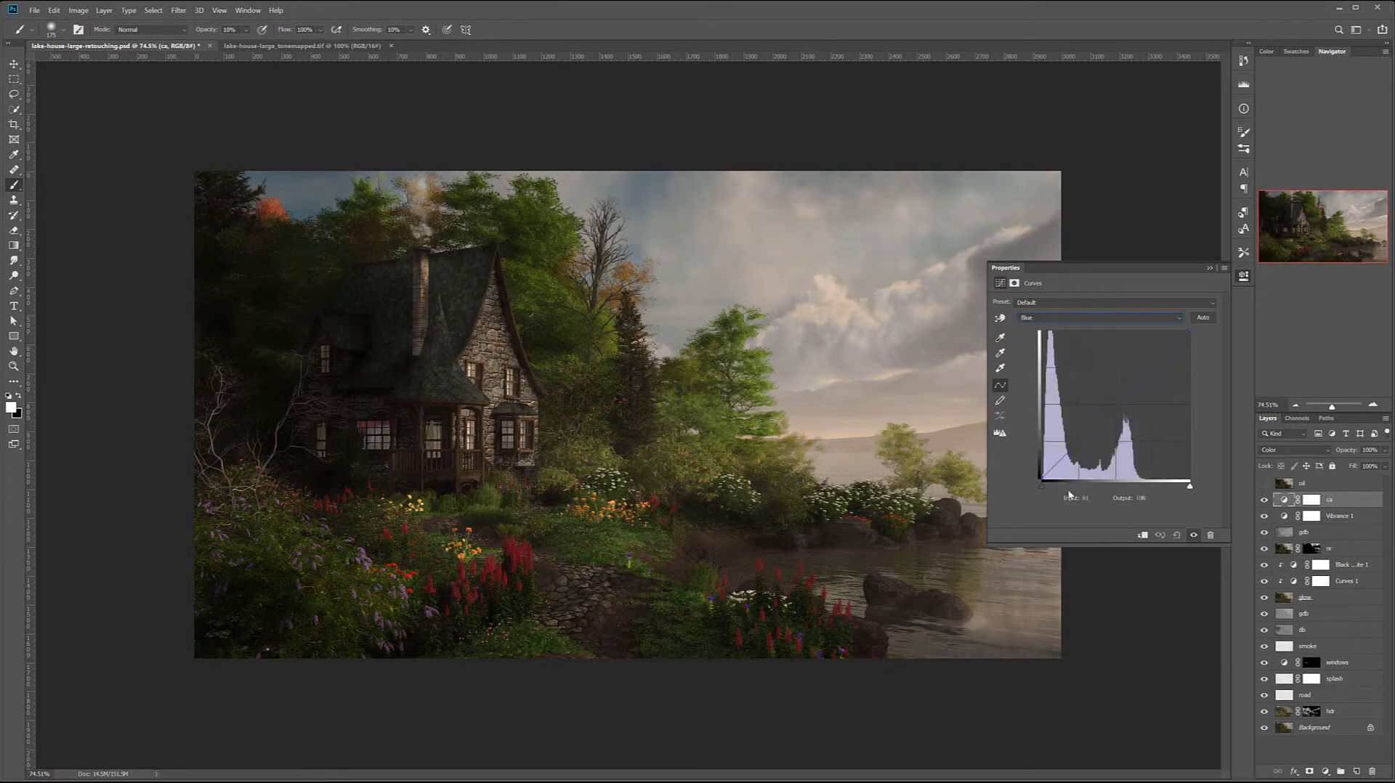
{"action": "mouse_move", "coordinate": [1043, 478]}
{"action": "left_mouse_down"}
{"action": "mouse_move", "coordinate": [1045, 461]}
{"action": "mouse_move", "coordinate": [1033, 468]}
{"action": "left_mouse_up"}
{"action": "left_click_drag", "start_coordinate": [1113, 404], "coordinate": [1117, 411]}
{"action": "left_click_drag", "start_coordinate": [1041, 471], "coordinate": [1040, 468]}
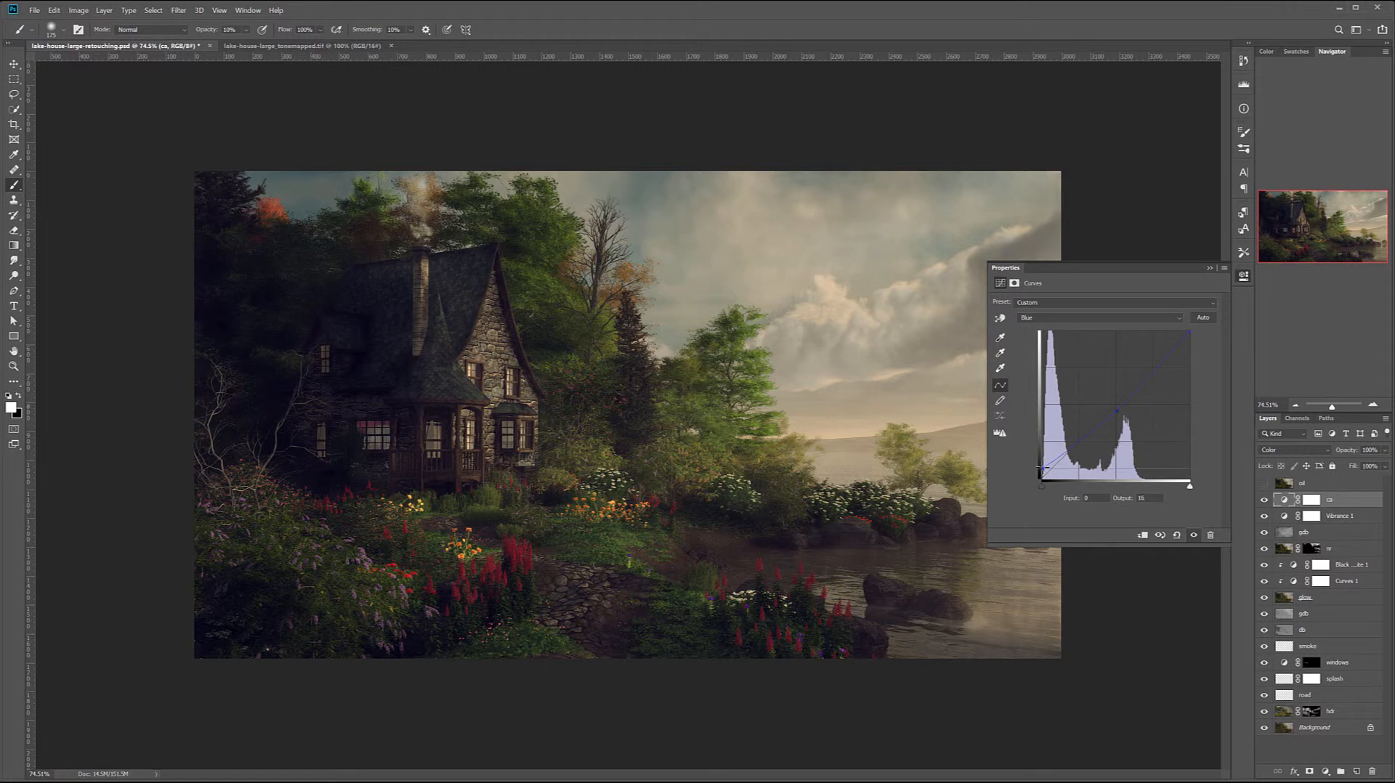
{"action": "left_click", "coordinate": [1050, 318]}
{"action": "left_click", "coordinate": [1050, 331]}
{"action": "left_click_drag", "start_coordinate": [1044, 476], "coordinate": [1046, 477]}
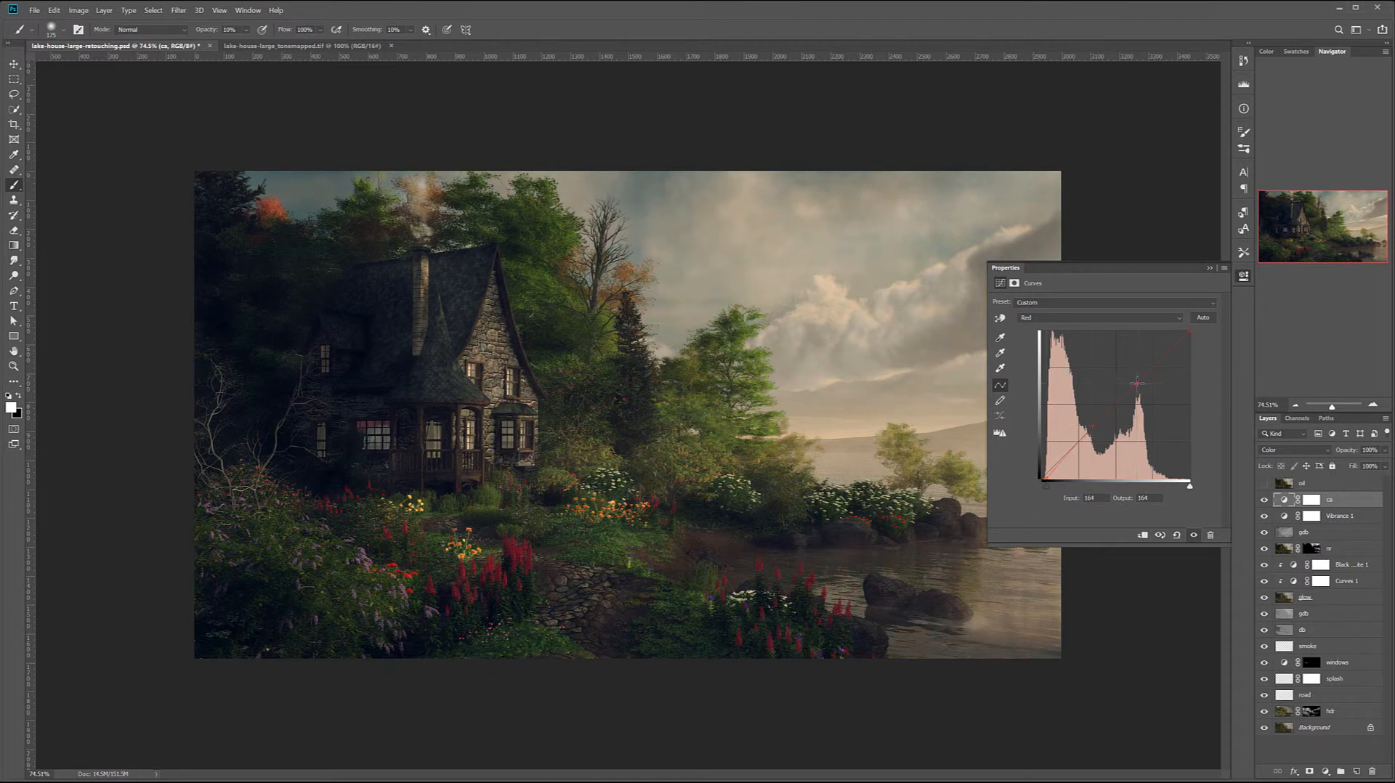
- Hide and show the ca layer several times to judge its color grading
{"action": "left_click", "coordinate": [1264, 500]}
{"action": "left_click", "coordinate": [1263, 500]}
{"action": "left_click", "coordinate": [1265, 502]}
{"action": "left_click", "coordinate": [1265, 501]}
{"action": "left_click", "coordinate": [1264, 500]}
{"action": "left_click", "coordinate": [1264, 499]}
{"action": "left_click", "coordinate": [1264, 499]}
- Add a Curves adjustment layer above ca, name it lum and set its blend mode to Luminosity
{"action": "left_click", "coordinate": [1334, 771]}
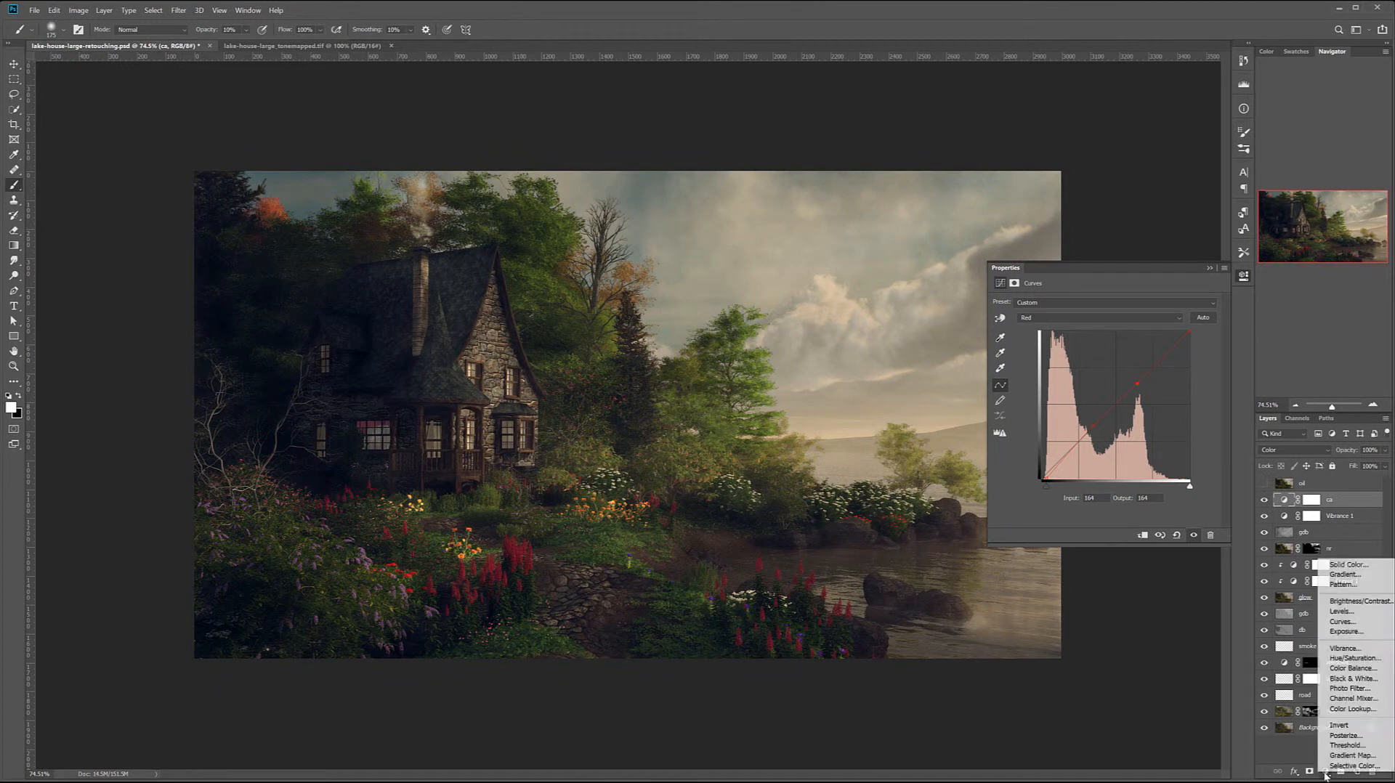
{"action": "left_click", "coordinate": [1341, 621]}
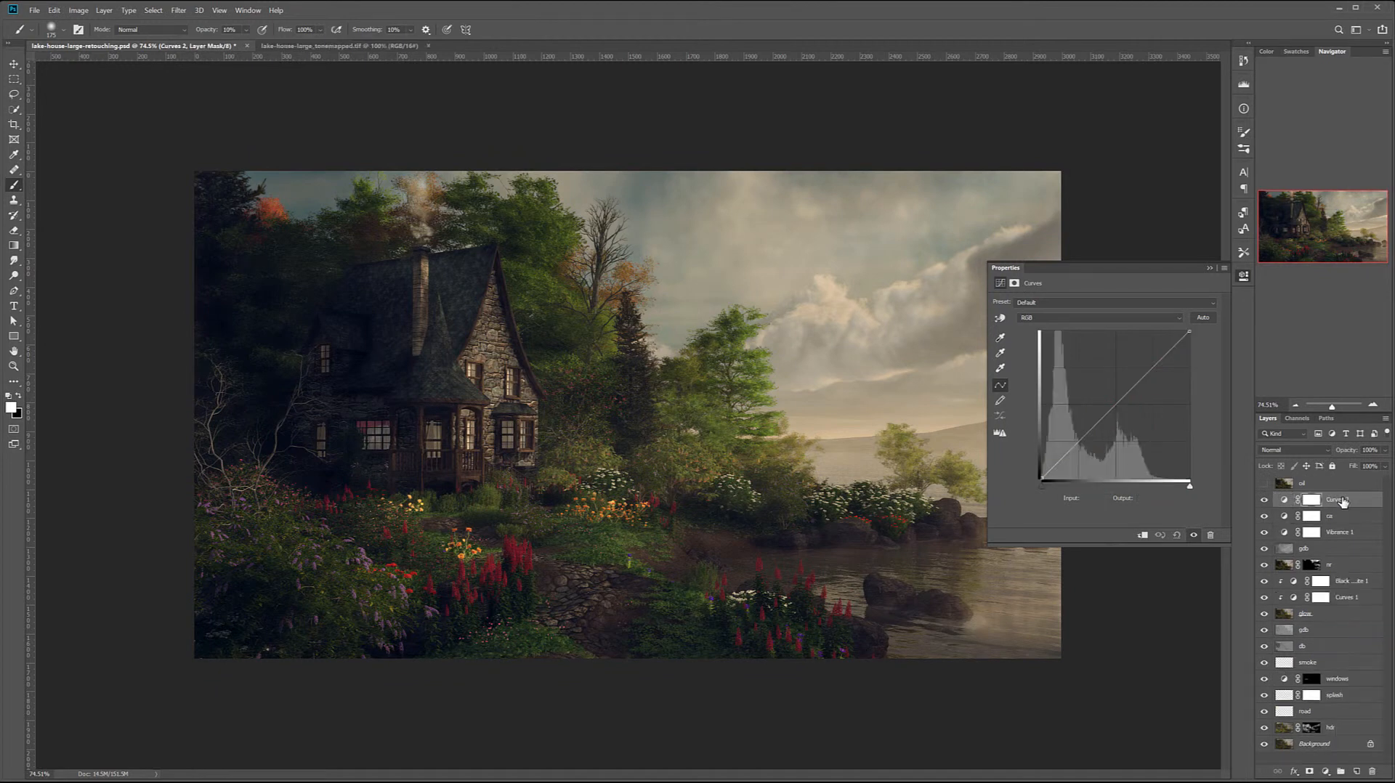
{"action": "double_click", "coordinate": [1342, 499]}
{"action": "type", "text": "lum"}
{"action": "key", "text": "Return"}
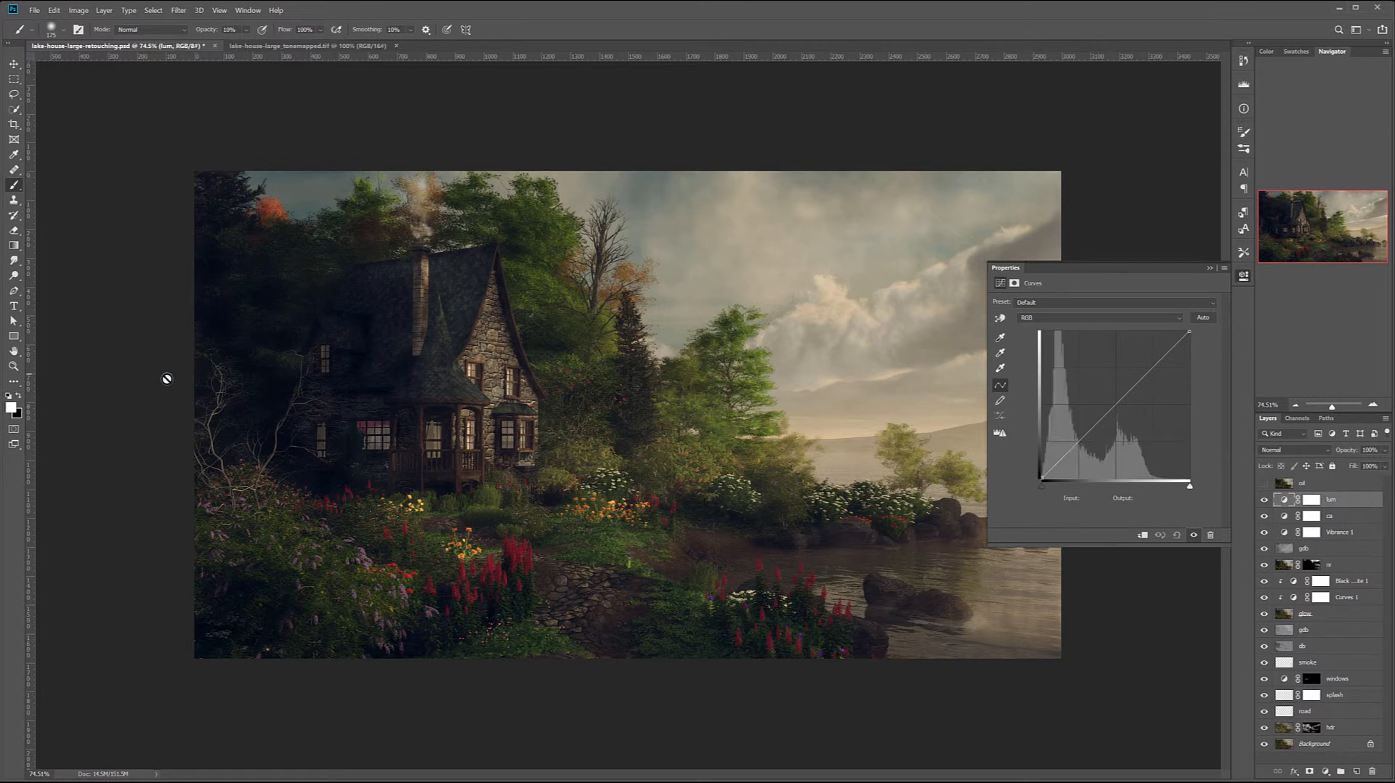
{"action": "left_click", "coordinate": [1287, 448]}
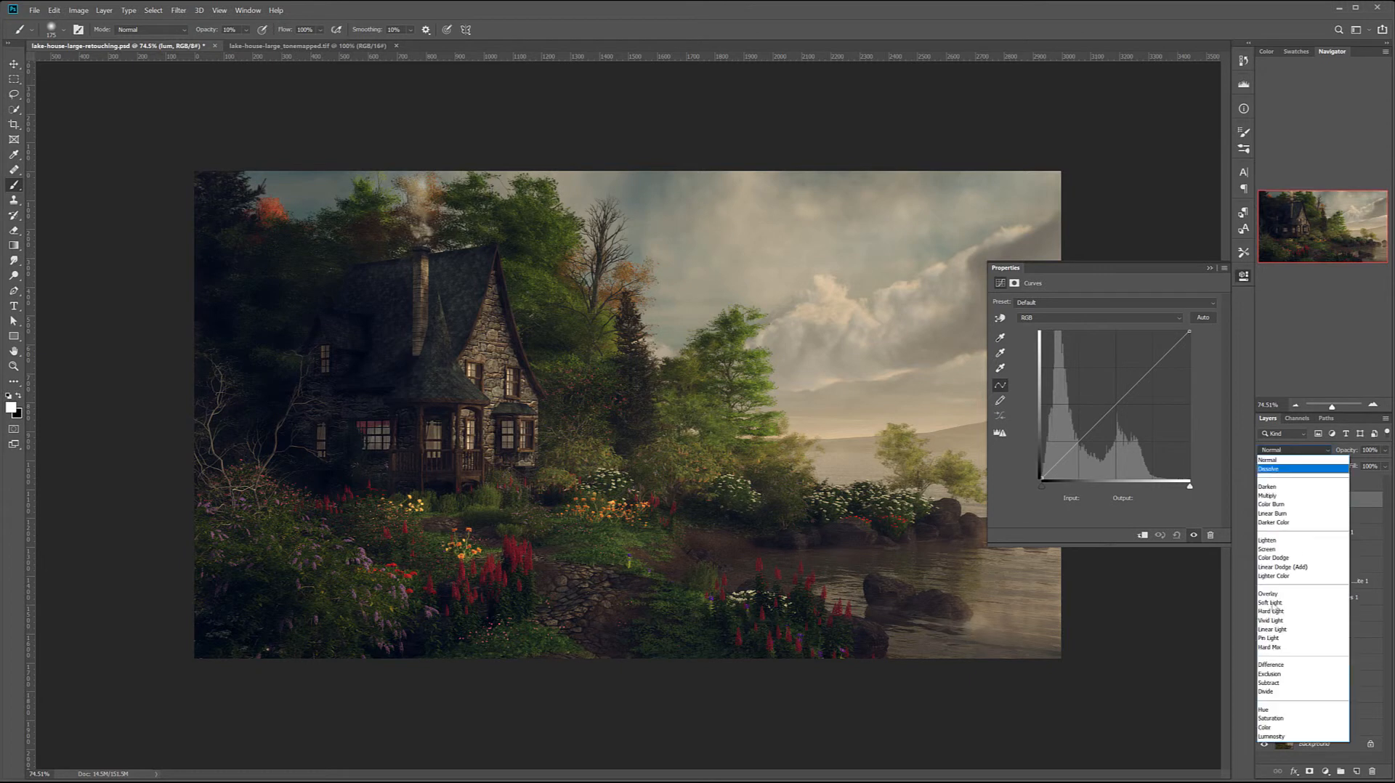
{"action": "left_click", "coordinate": [1283, 736]}
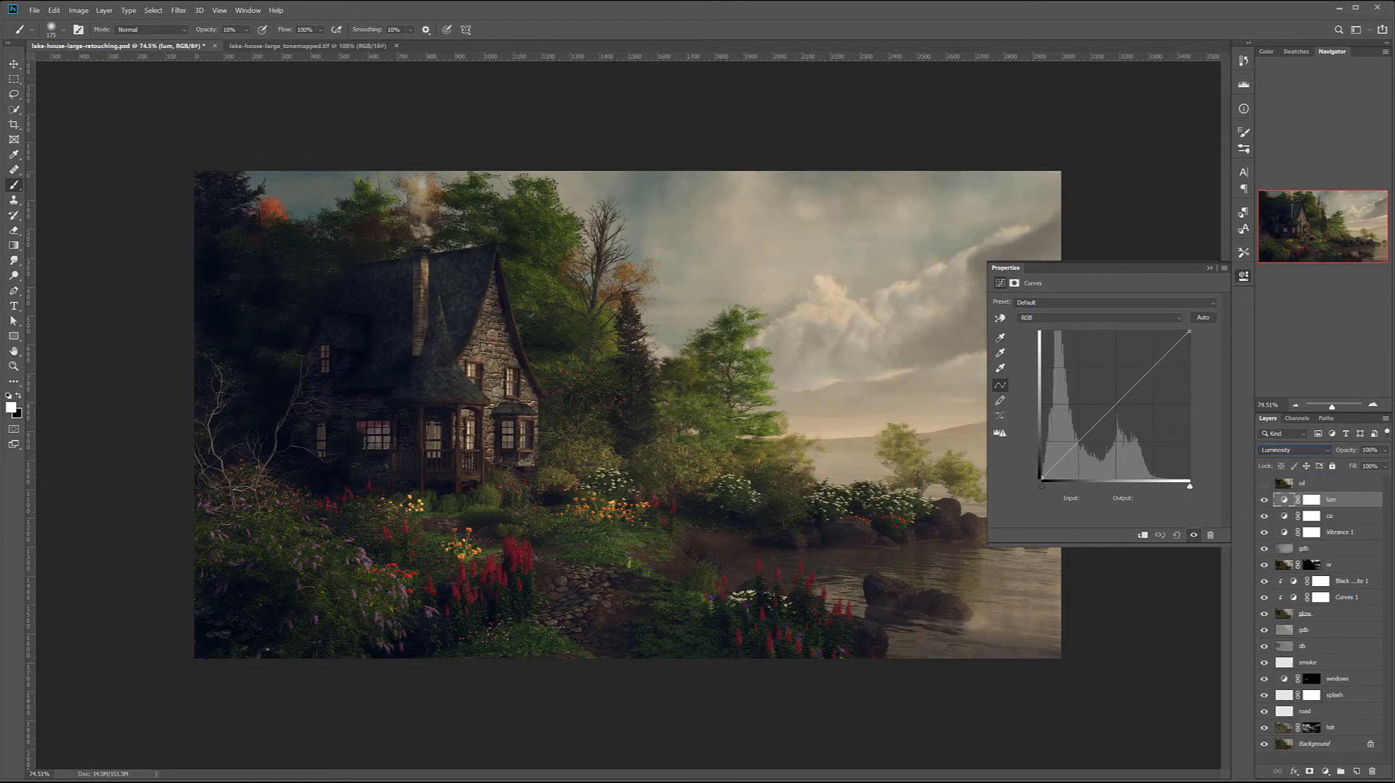
- Shape the lum layer's RGB curve with a shadow point and a highlight point to brighten the image slightly
{"action": "left_click", "coordinate": [1042, 475]}
{"action": "left_click_drag", "start_coordinate": [1042, 476], "coordinate": [1034, 482]}
{"action": "left_click", "coordinate": [1072, 442]}
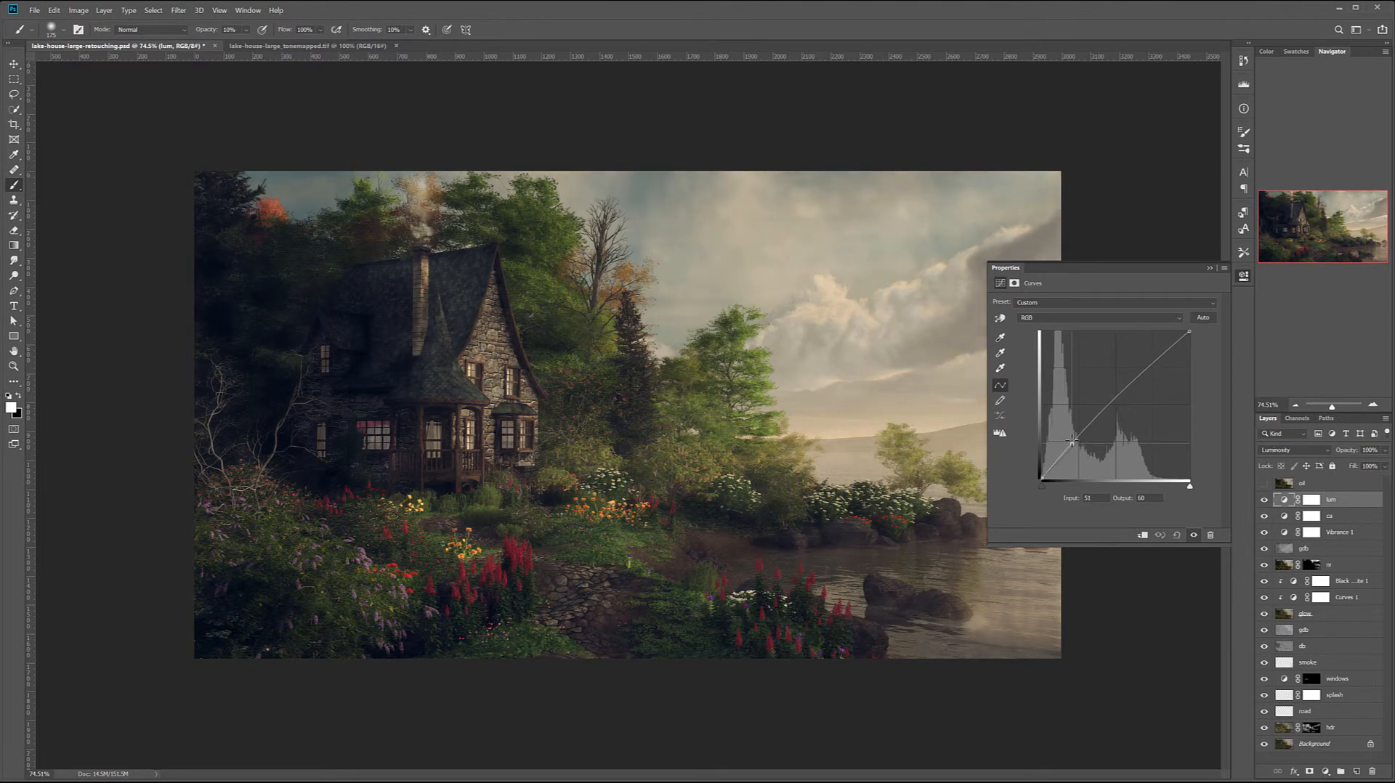
{"action": "left_click_drag", "start_coordinate": [1131, 377], "coordinate": [1140, 377]}
{"action": "left_click_drag", "start_coordinate": [1074, 440], "coordinate": [1077, 441]}
{"action": "left_click", "coordinate": [1141, 374]}
{"action": "left_click_drag", "start_coordinate": [1142, 374], "coordinate": [1144, 369]}
- Hide and show the lum layer to compare the image with and without its curve
{"action": "left_click", "coordinate": [1264, 500]}
{"action": "left_click", "coordinate": [1264, 499]}
{"action": "left_click", "coordinate": [1264, 500]}
{"action": "left_click", "coordinate": [1264, 500]}
- Check the ca layer's effect on and off, and lower its opacity slightly
{"action": "left_click", "coordinate": [1311, 516]}
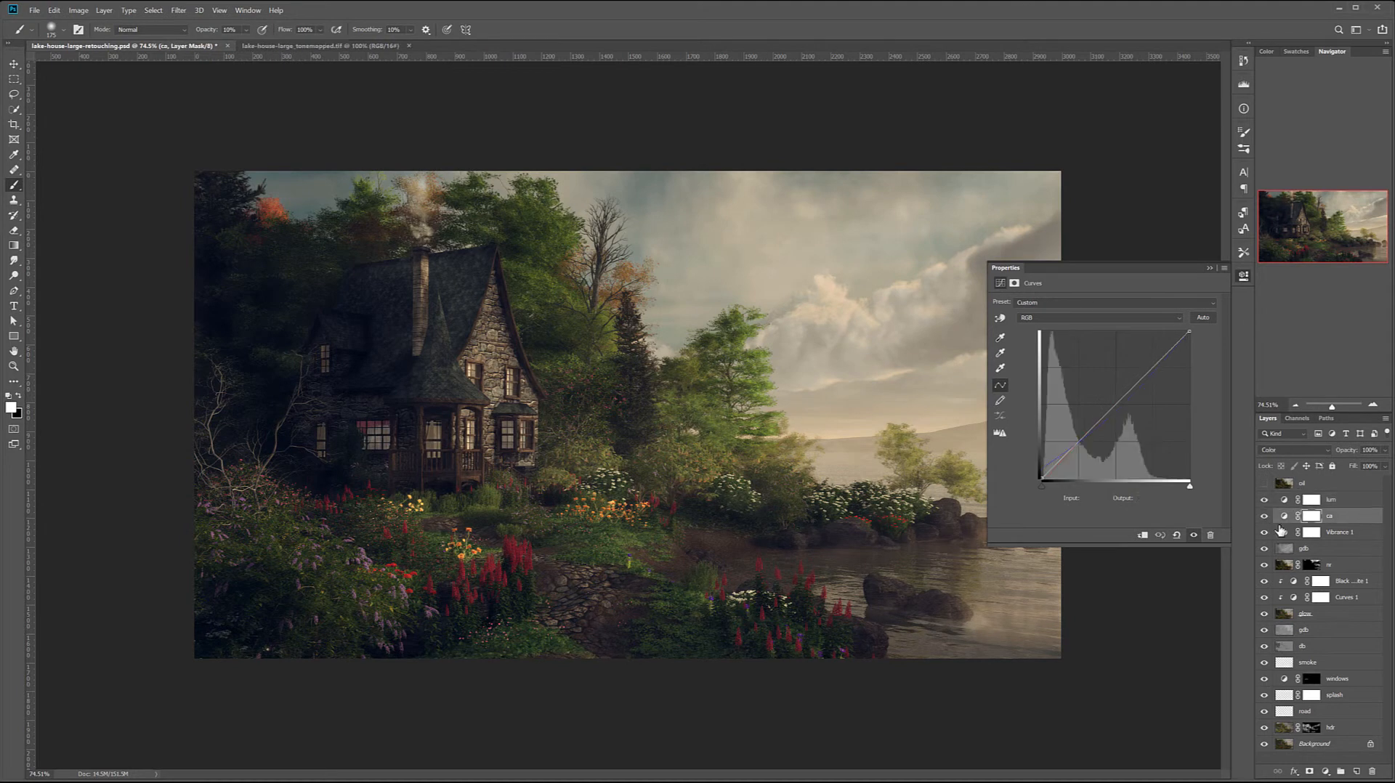
{"action": "left_click", "coordinate": [1265, 516]}
{"action": "left_click", "coordinate": [1264, 515]}
{"action": "left_click", "coordinate": [1387, 451]}
{"action": "mouse_move", "coordinate": [1385, 463]}
{"action": "left_mouse_down"}
{"action": "mouse_move", "coordinate": [1324, 464]}
{"action": "mouse_move", "coordinate": [1374, 466]}
{"action": "left_mouse_up"}
{"action": "left_click", "coordinate": [1244, 277]}
{"action": "left_click", "coordinate": [1243, 278]}
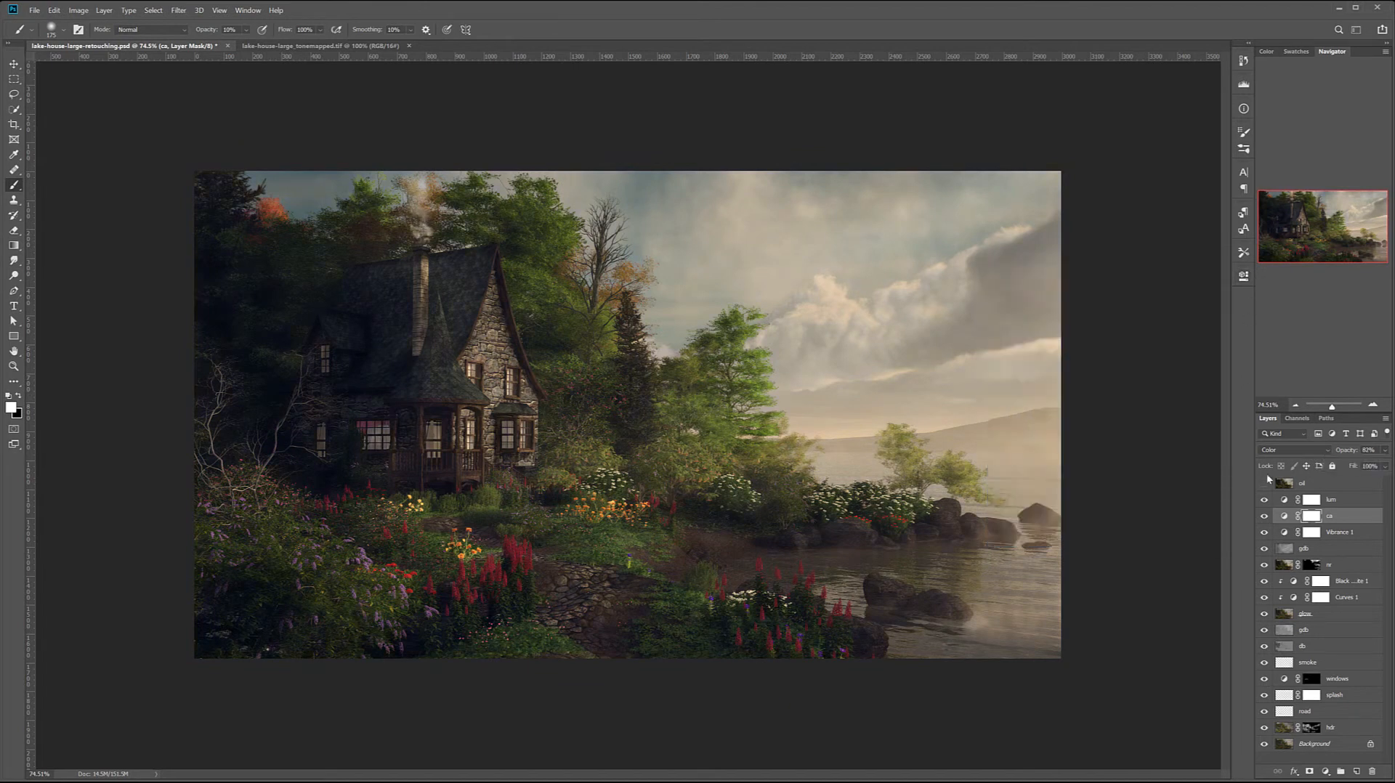
- Add a Curves adjustment layer above lum, name it frame and pull its white point down to output 0
{"action": "left_click", "coordinate": [1341, 497]}
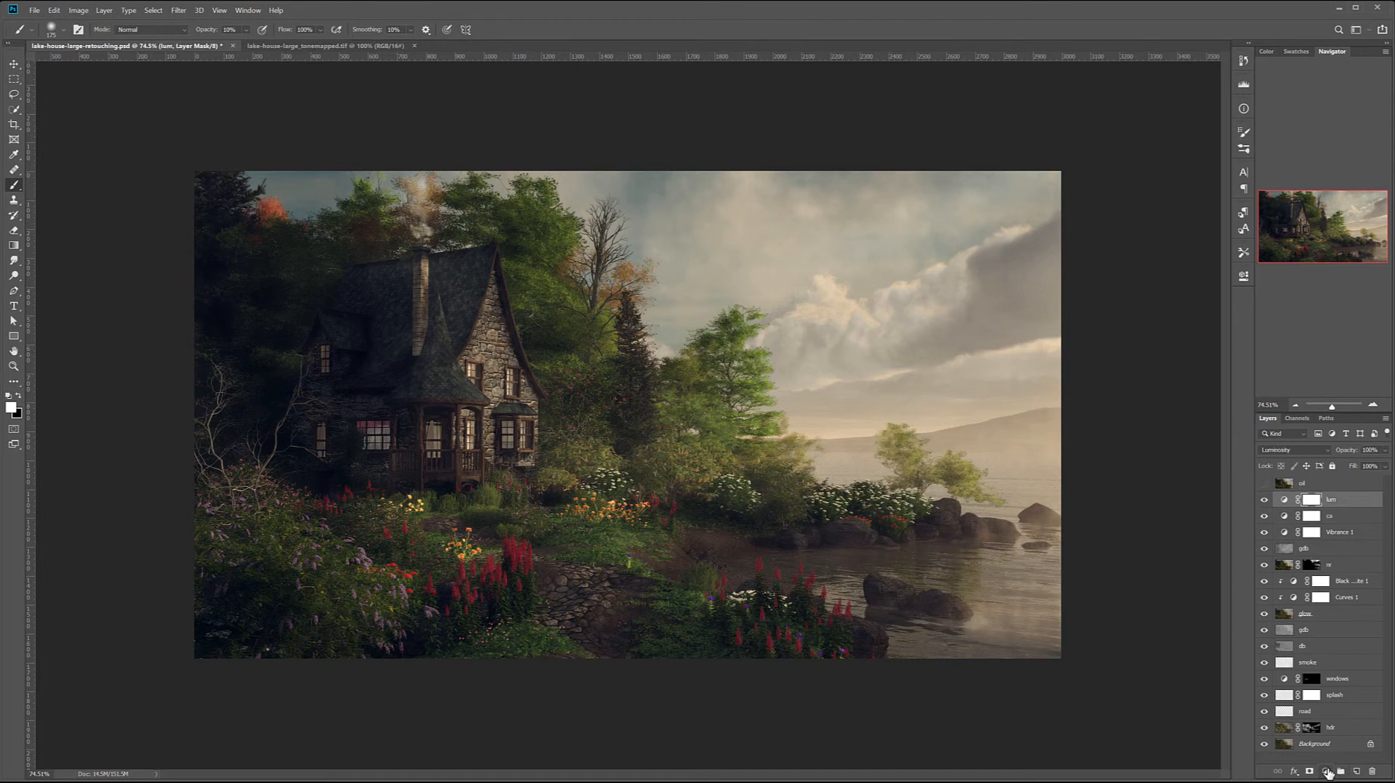
{"action": "left_click", "coordinate": [1327, 773]}
{"action": "left_click", "coordinate": [1356, 623]}
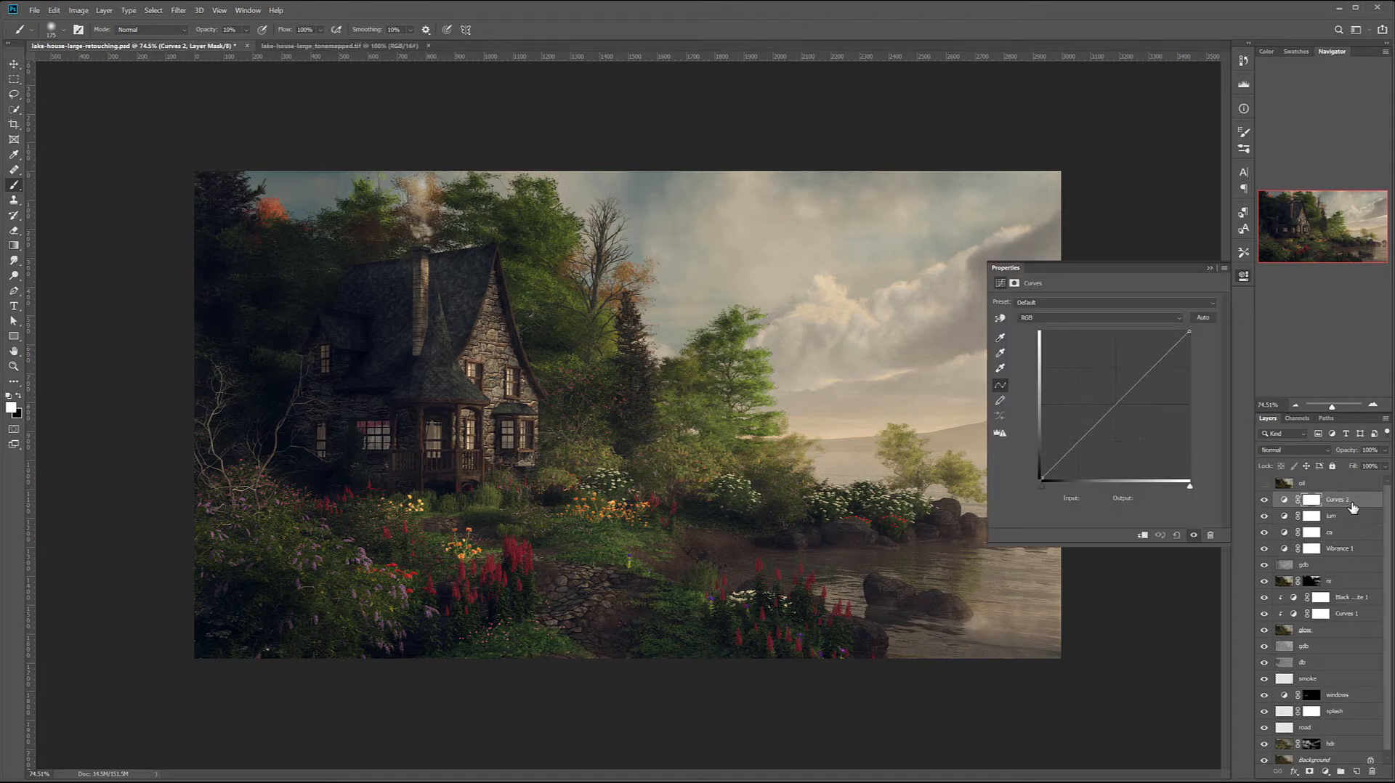
{"action": "double_click", "coordinate": [1339, 499]}
{"action": "type", "text": "fra"}
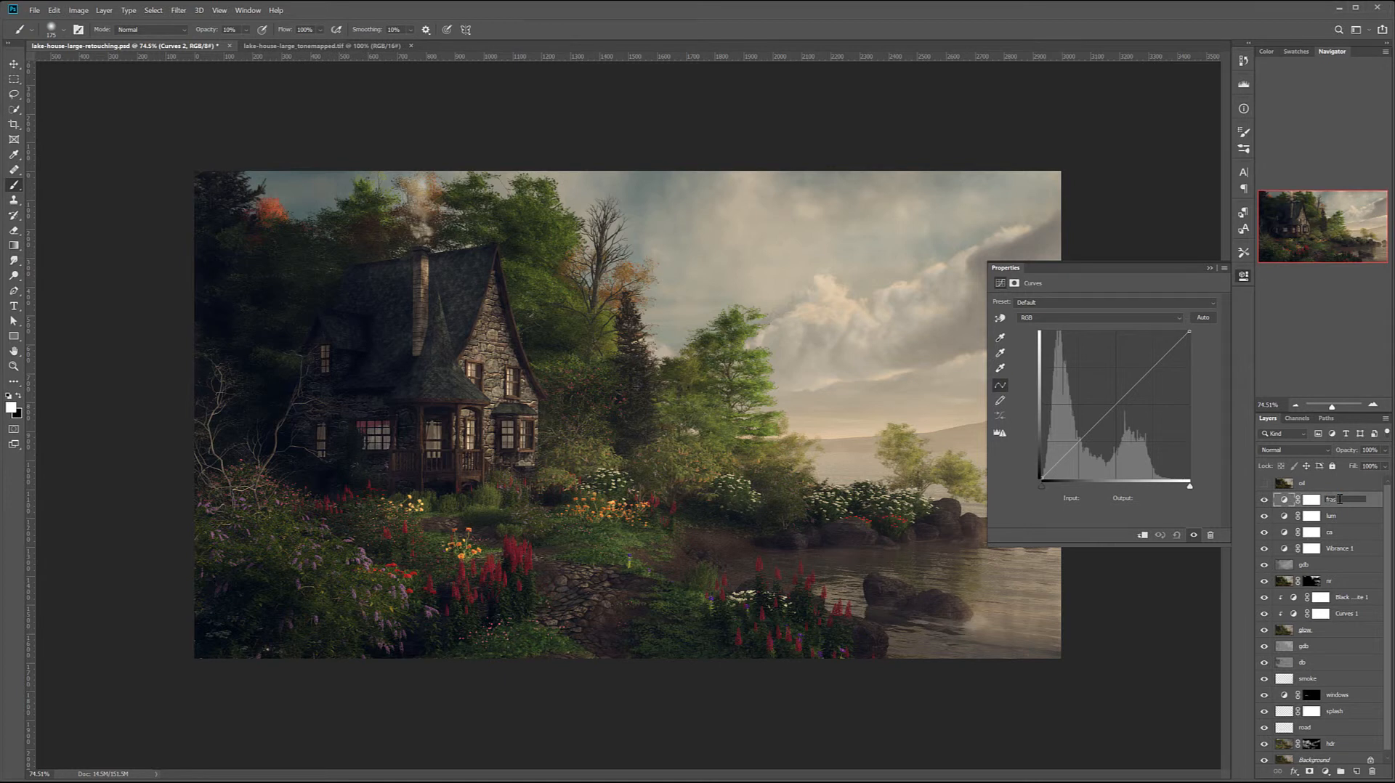
{"action": "type", "text": "me"}
{"action": "key", "text": "Return"}
{"action": "left_click_drag", "start_coordinate": [1187, 330], "coordinate": [1223, 485]}
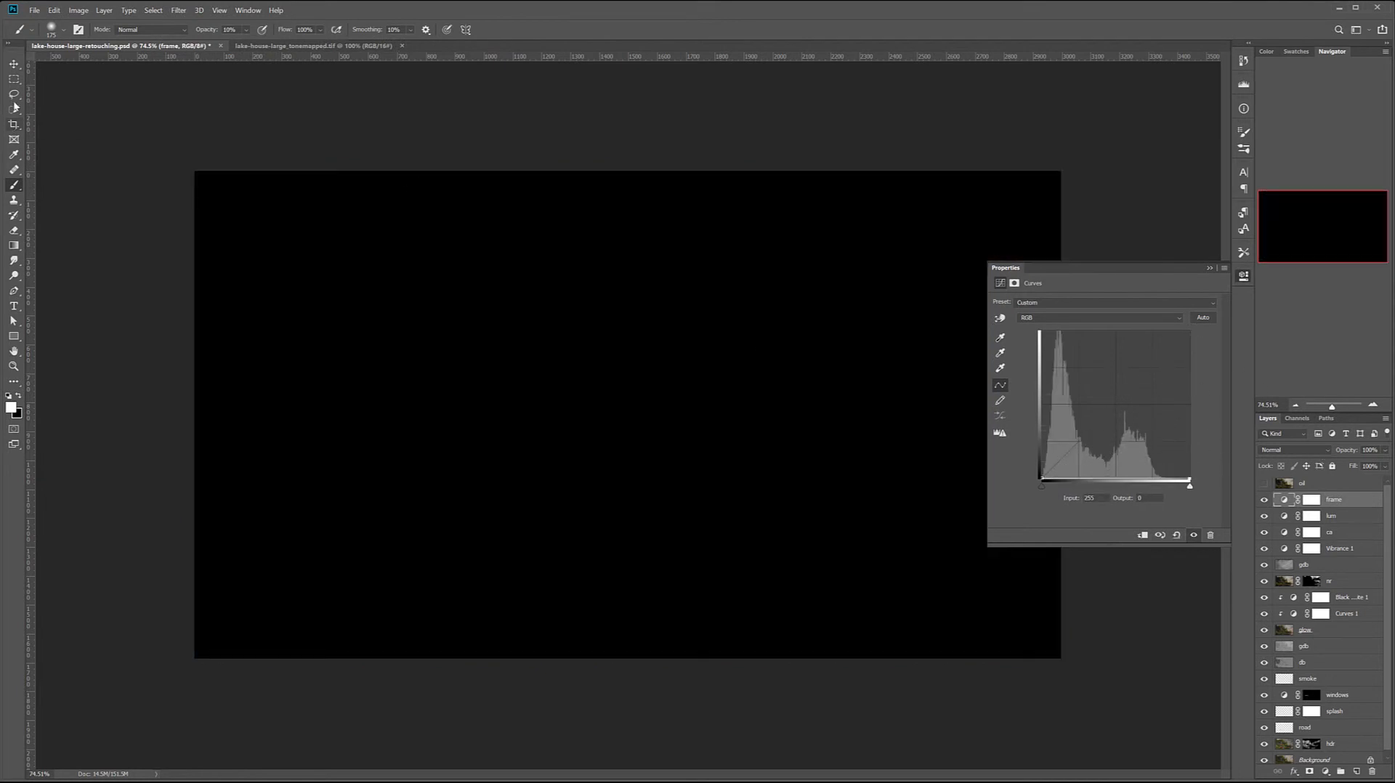
- Fill a rectangle just inside the image edges with black on the frame layer's mask, leaving a thin border, and deselect
{"action": "left_click", "coordinate": [13, 78]}
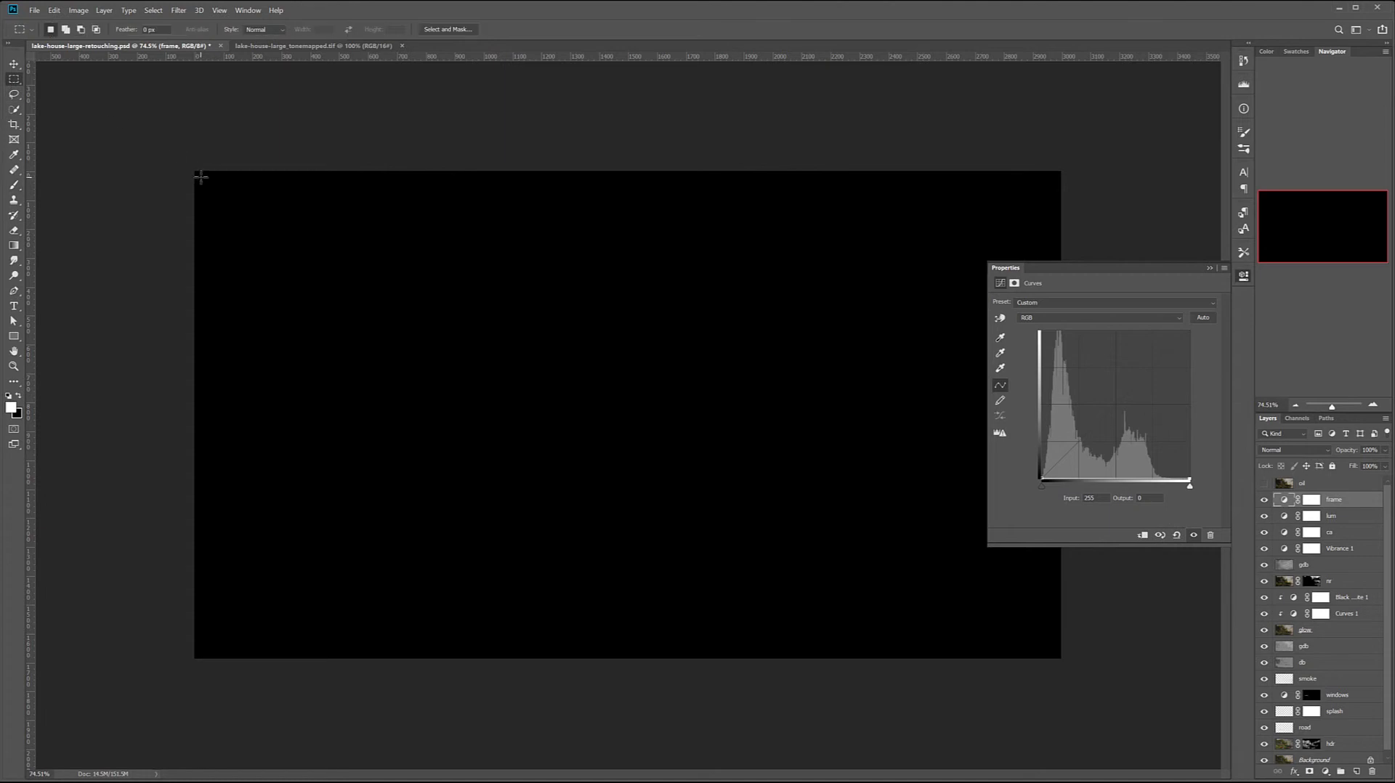
{"action": "left_click_drag", "start_coordinate": [200, 177], "coordinate": [1054, 649]}
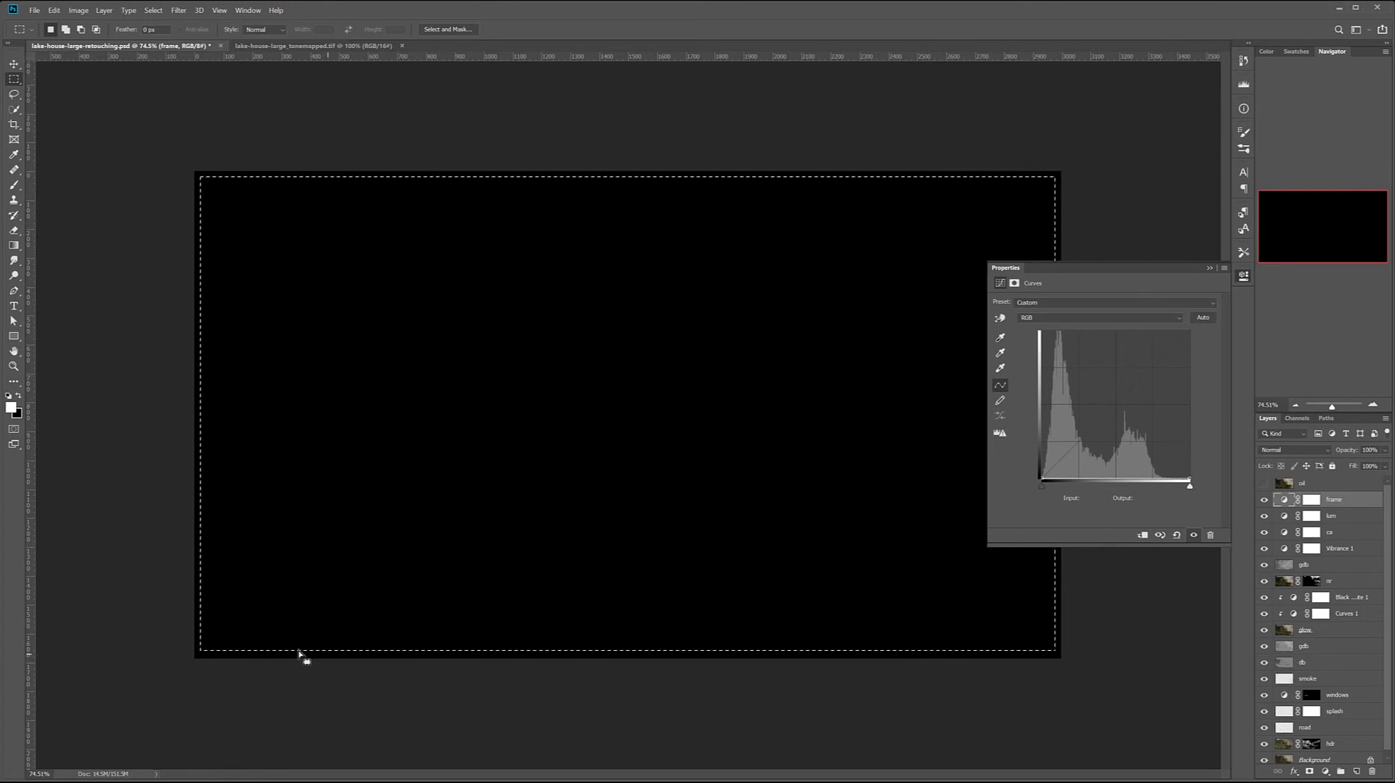
{"action": "key", "text": "ctrl+backslash"}
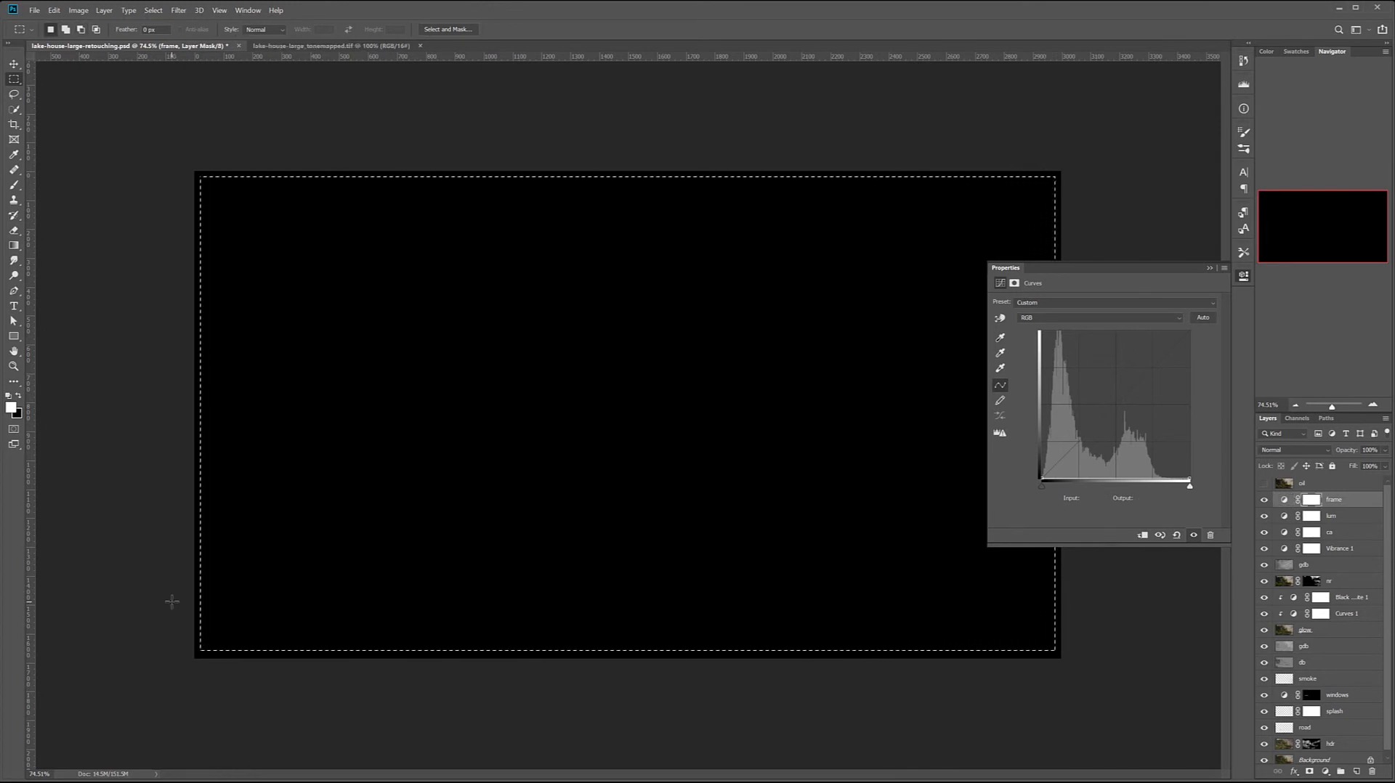
{"action": "key", "text": "ctrl+BackSpace"}
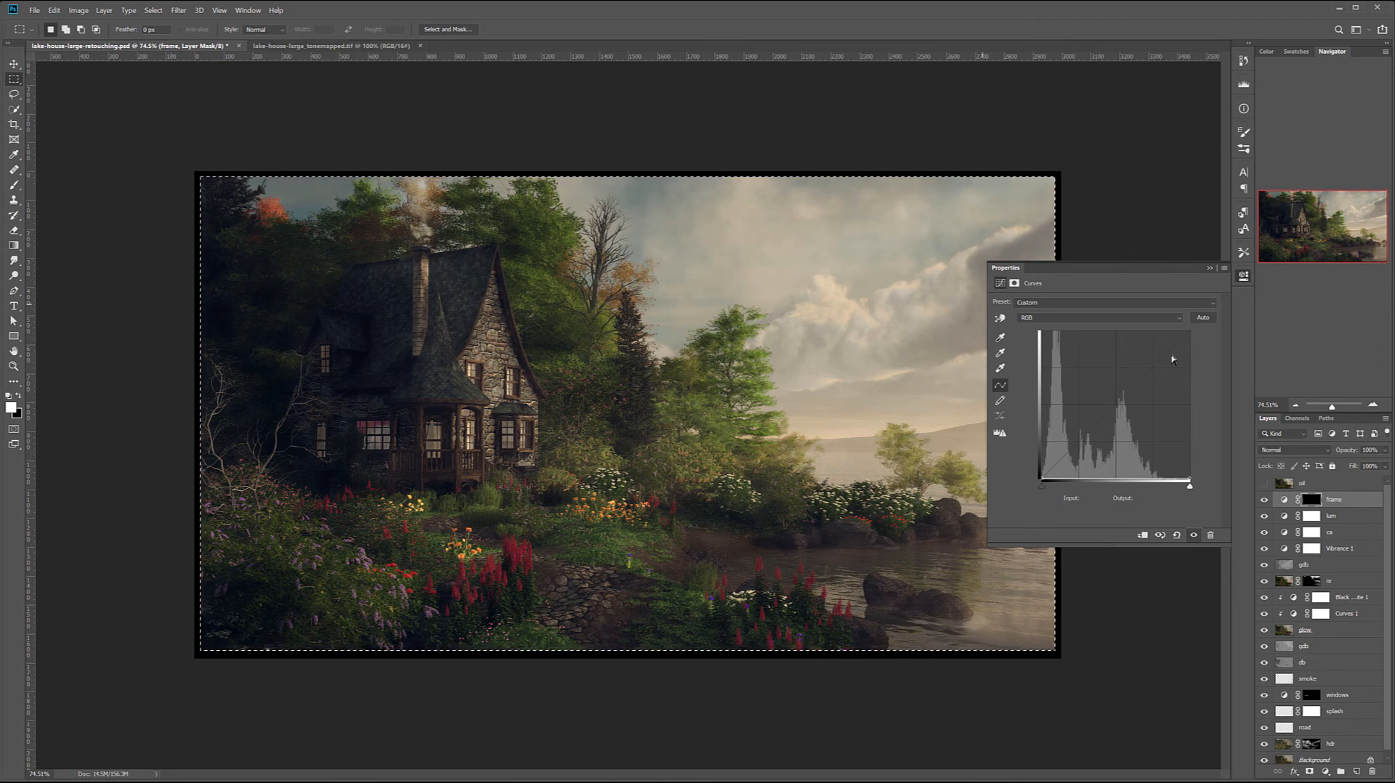
{"action": "left_click", "coordinate": [383, 74]}
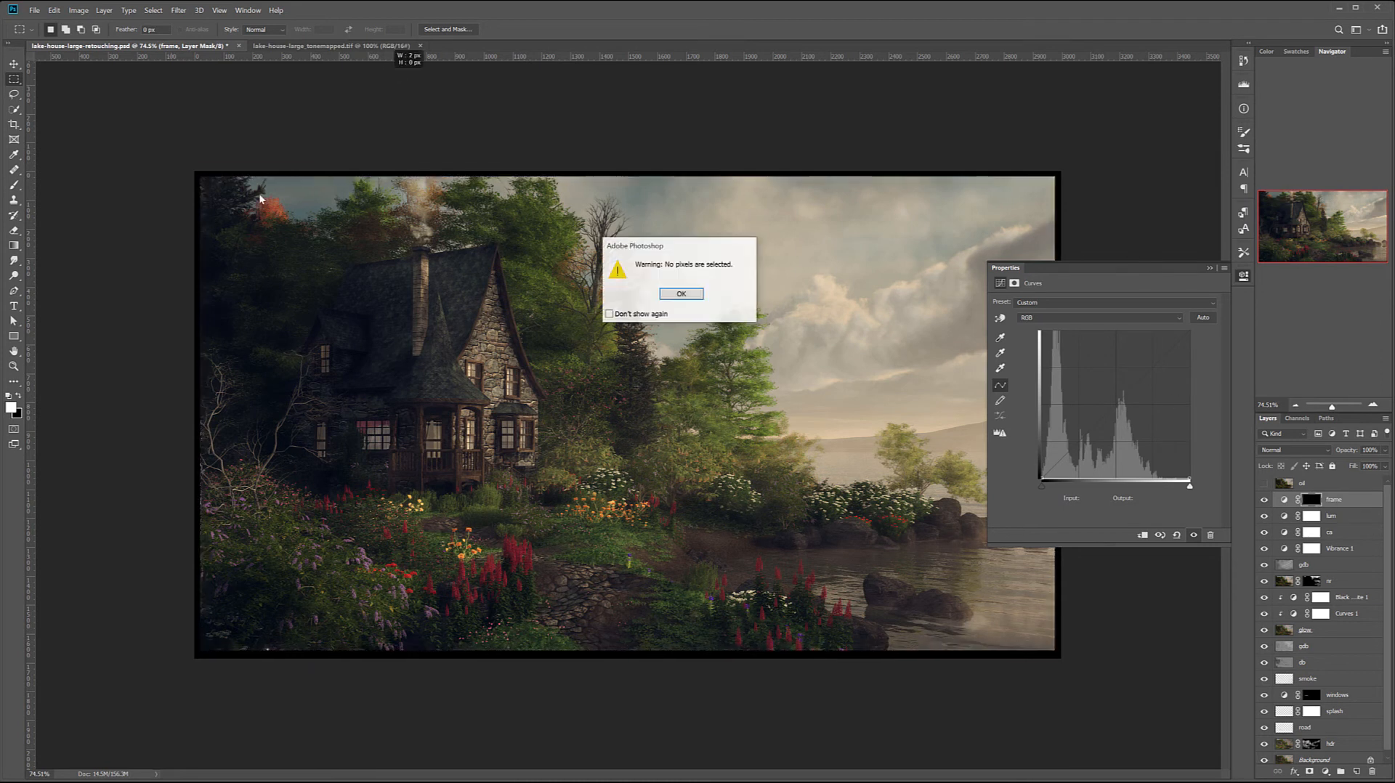
{"action": "left_click", "coordinate": [681, 294]}
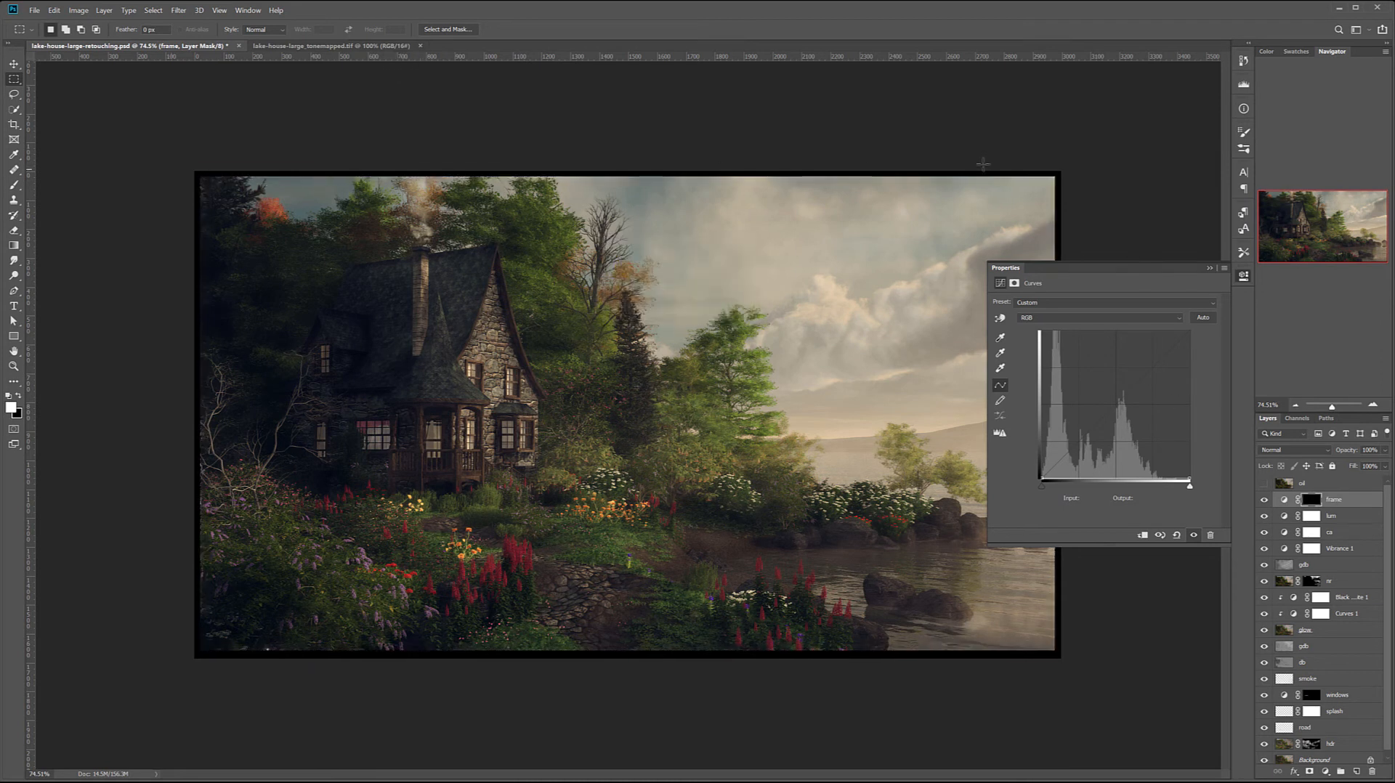
- Feather the frame layer's mask to 92 px and set the layer's blend mode to Soft Light
{"action": "left_click", "coordinate": [1014, 282]}
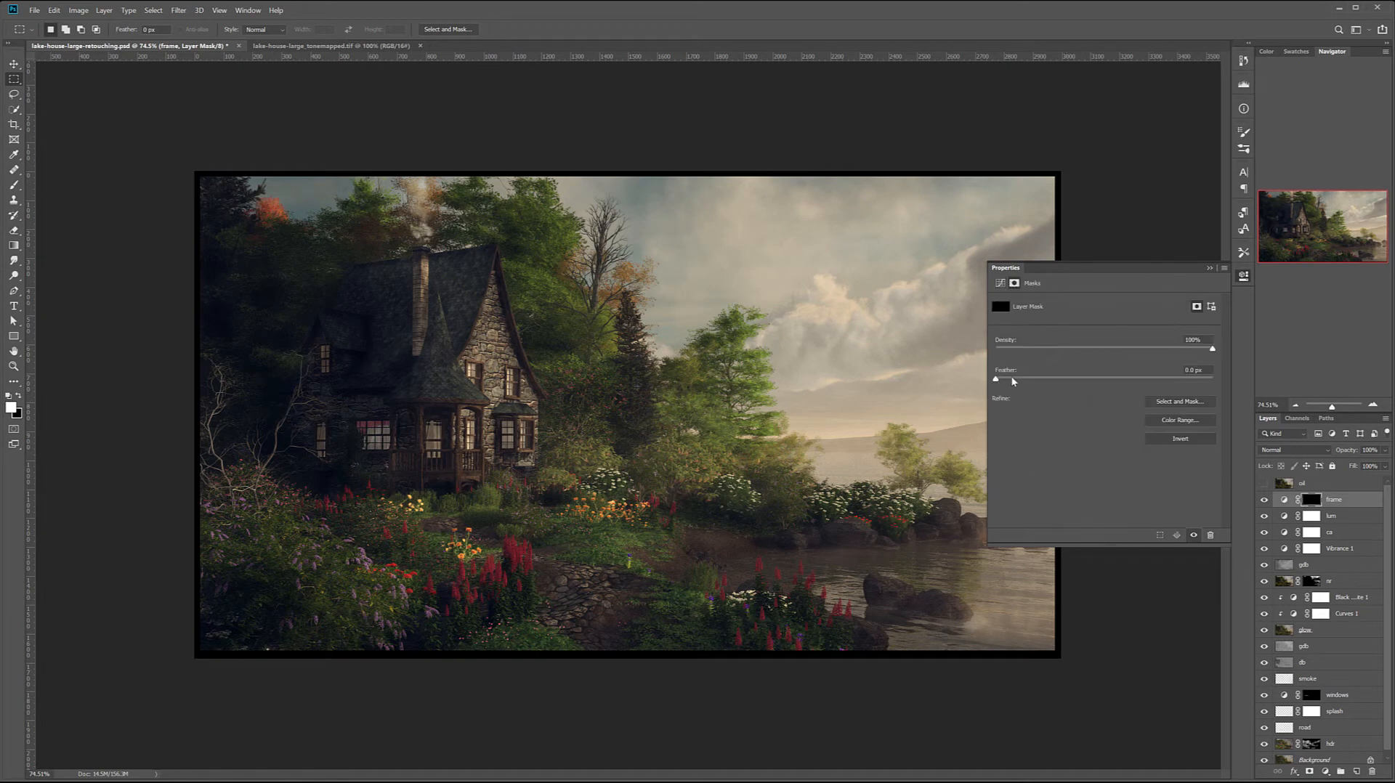
{"action": "left_click_drag", "start_coordinate": [996, 380], "coordinate": [1131, 380]}
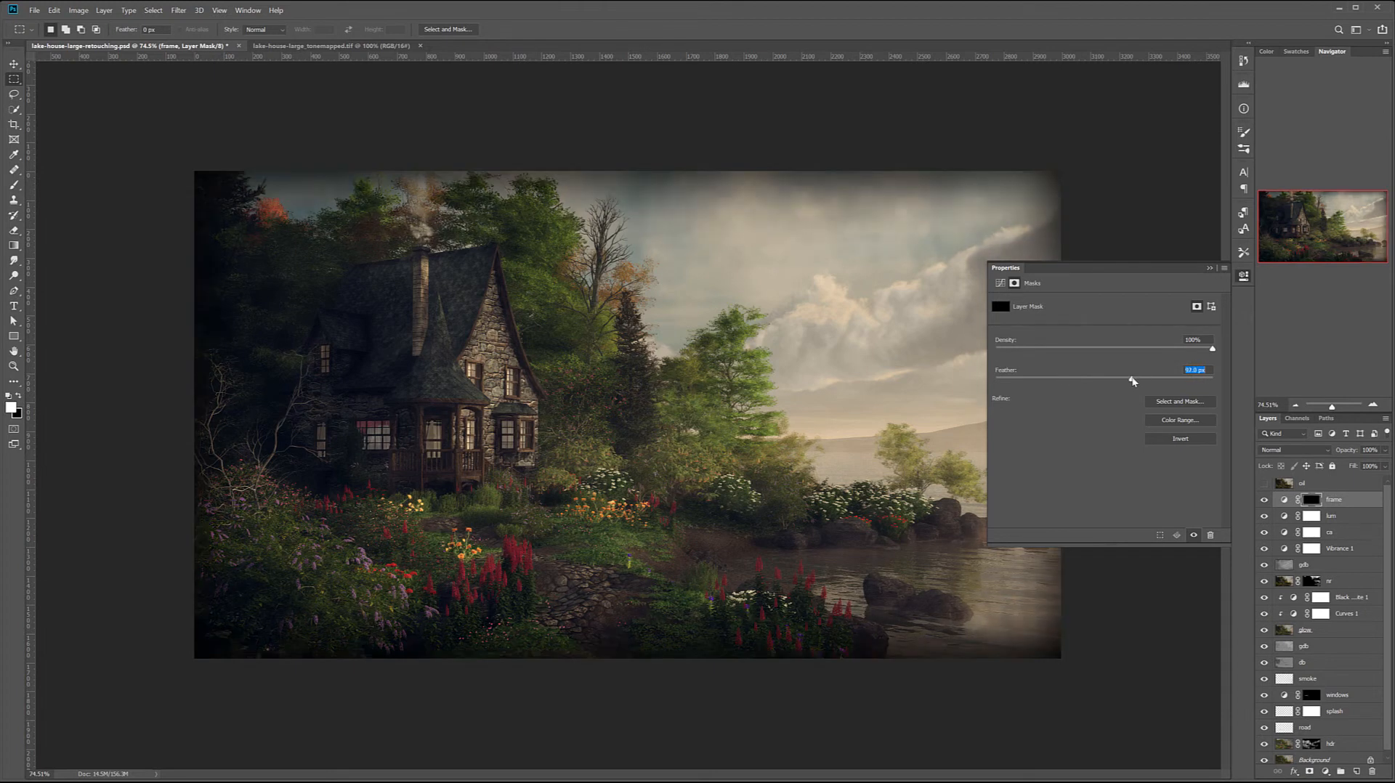
{"action": "left_click", "coordinate": [1323, 452]}
{"action": "left_click", "coordinate": [1291, 602]}
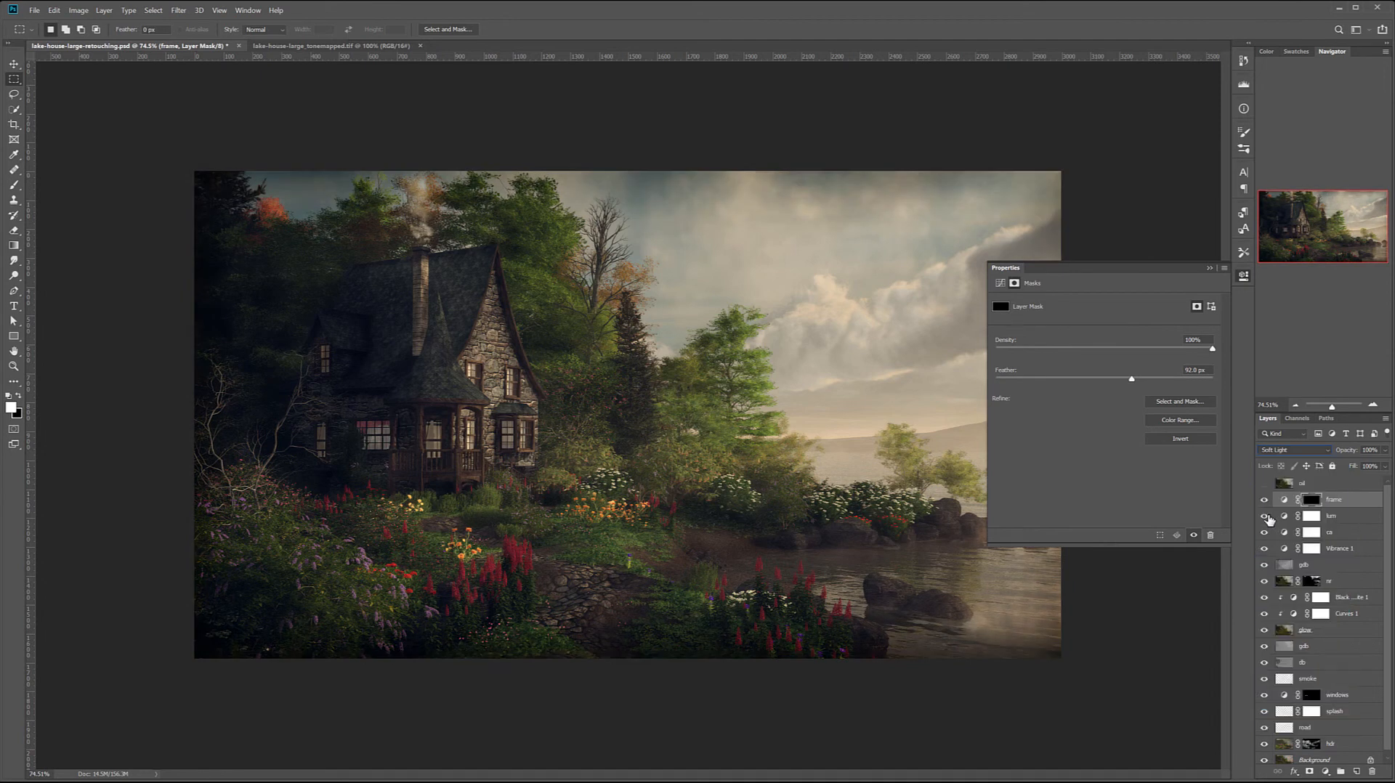
- Hide and show the frame layer repeatedly to compare the image with and without the soft vignette
{"action": "left_click", "coordinate": [1264, 500]}
{"action": "left_click", "coordinate": [1264, 499]}
{"action": "left_click", "coordinate": [1264, 500]}
{"action": "left_click", "coordinate": [1264, 500]}
{"action": "left_click", "coordinate": [1264, 499]}
{"action": "left_click", "coordinate": [1264, 500]}
- Lower the frame layer's opacity to about 38% and collapse its mask properties
{"action": "left_click", "coordinate": [1383, 466]}
{"action": "mouse_move", "coordinate": [1380, 467]}
{"action": "left_mouse_down"}
{"action": "mouse_move", "coordinate": [1330, 467]}
{"action": "mouse_move", "coordinate": [1353, 468]}
{"action": "left_mouse_up"}
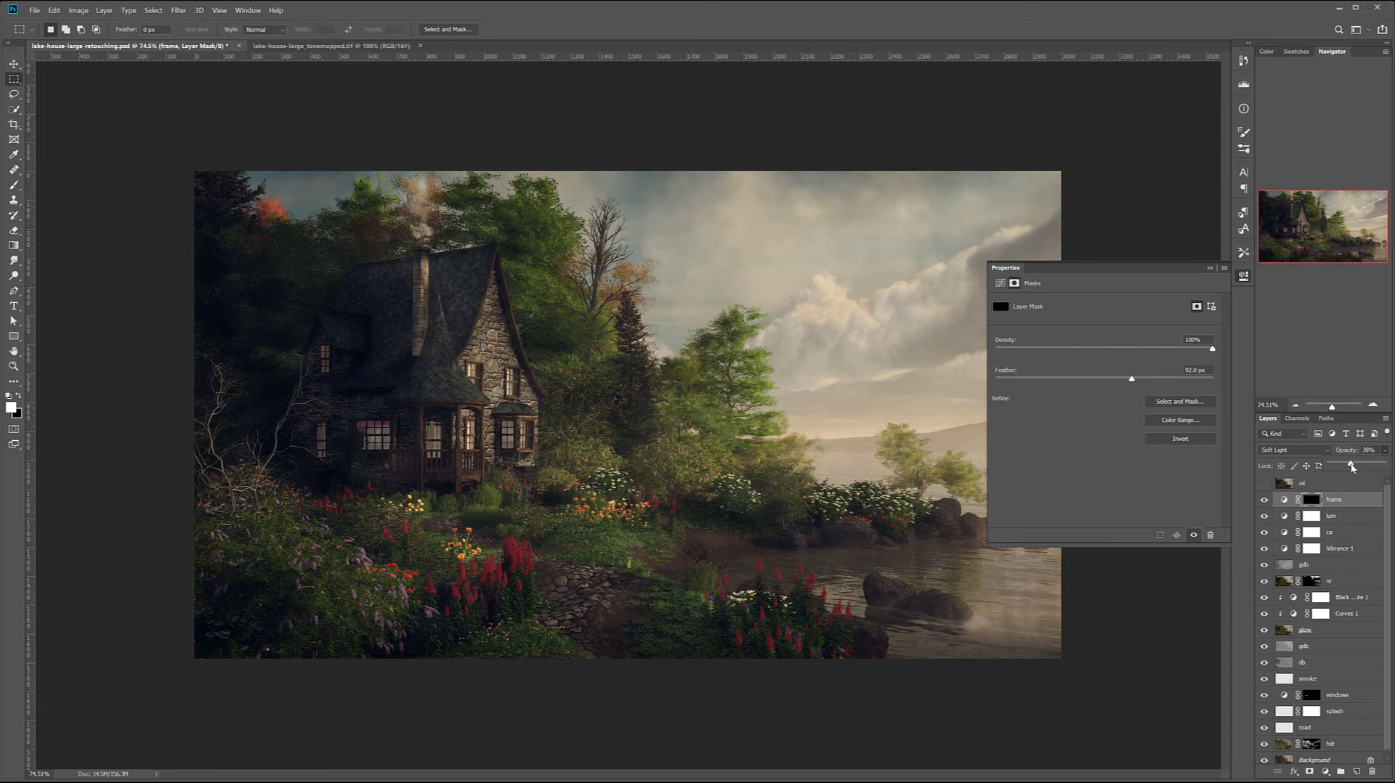
{"action": "left_click", "coordinate": [1243, 277]}
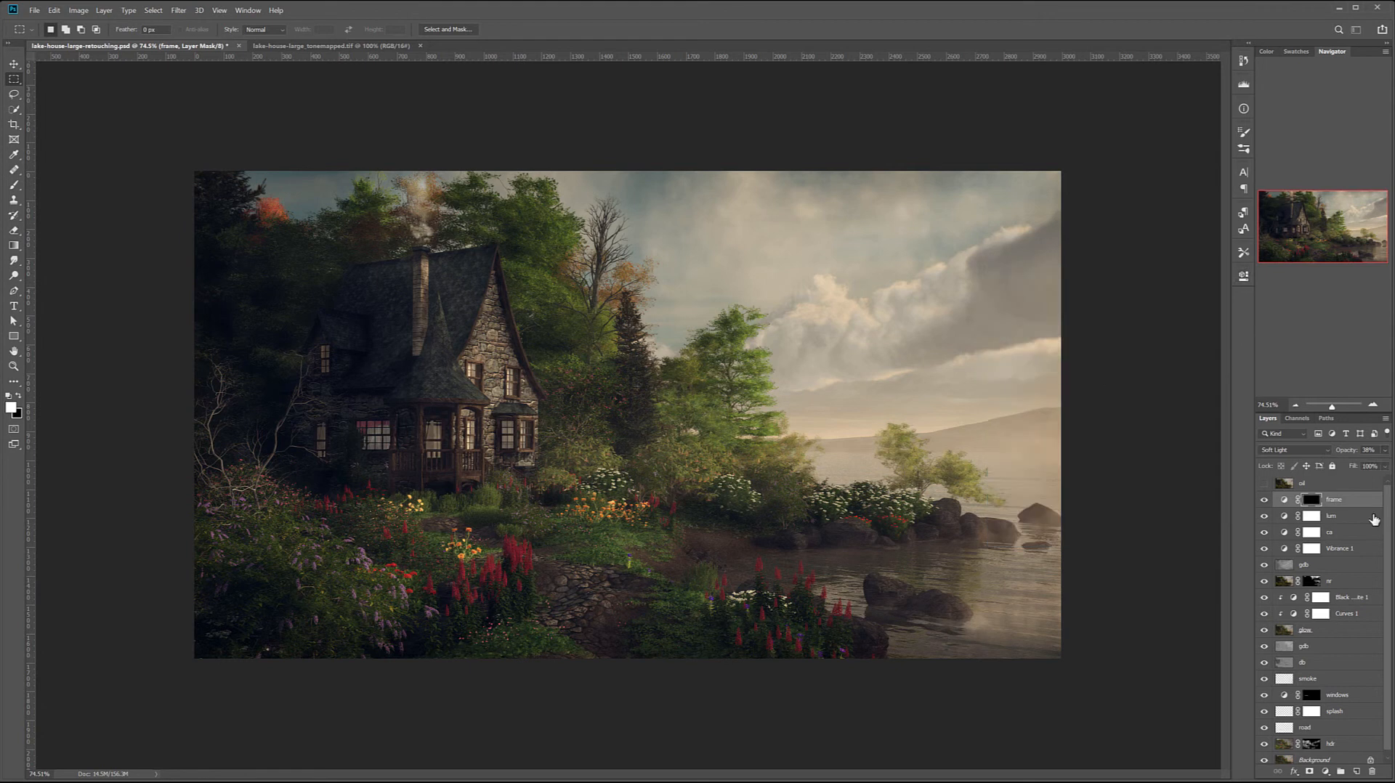
- Group all layers from frame down to the one directly above Background
{"action": "scroll", "coordinate": [1344, 534], "scroll_direction": "down", "scroll_amount": 1}
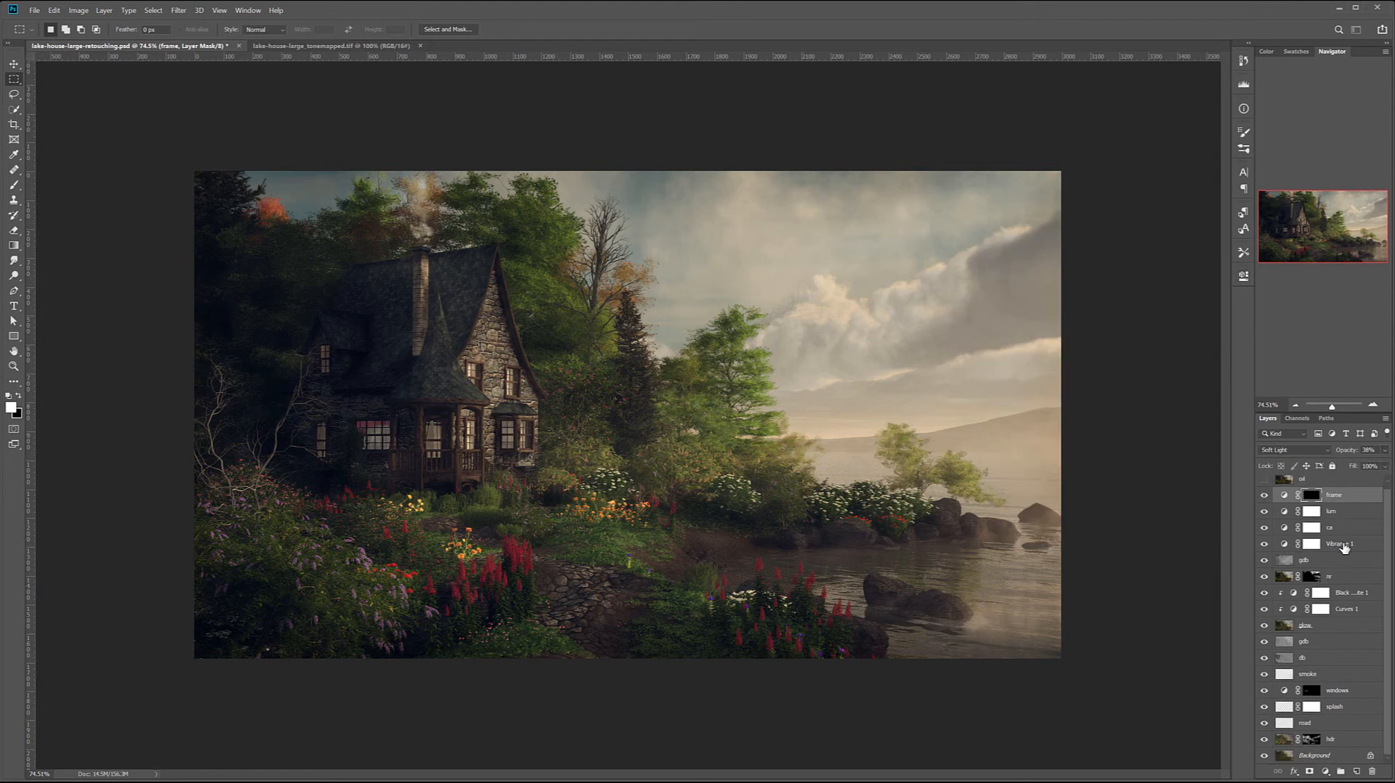
{"action": "left_click", "coordinate": [1364, 740], "text": "shift"}
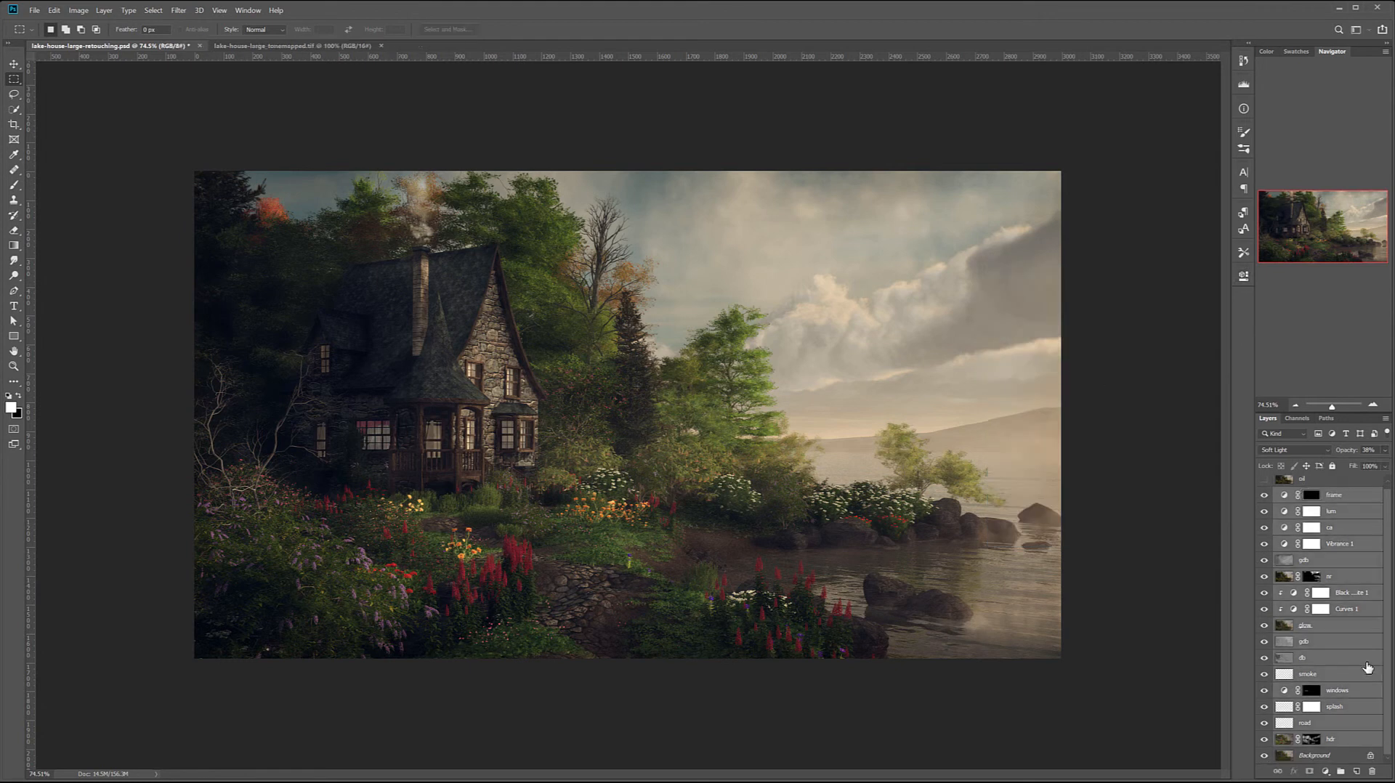
{"action": "key", "text": "ctrl+g"}
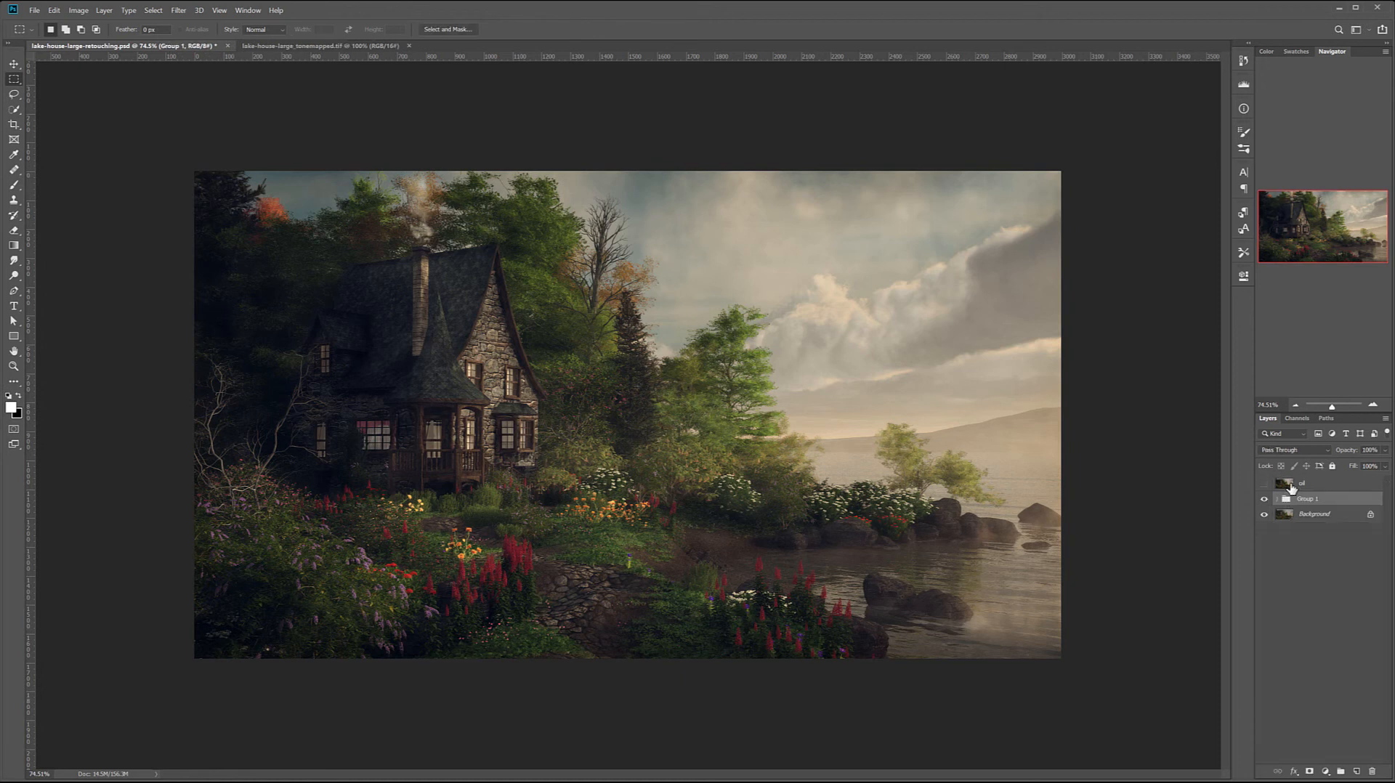
- Delete the hidden oil layer above the new group and rename the group as post
{"action": "left_click", "coordinate": [1288, 485]}
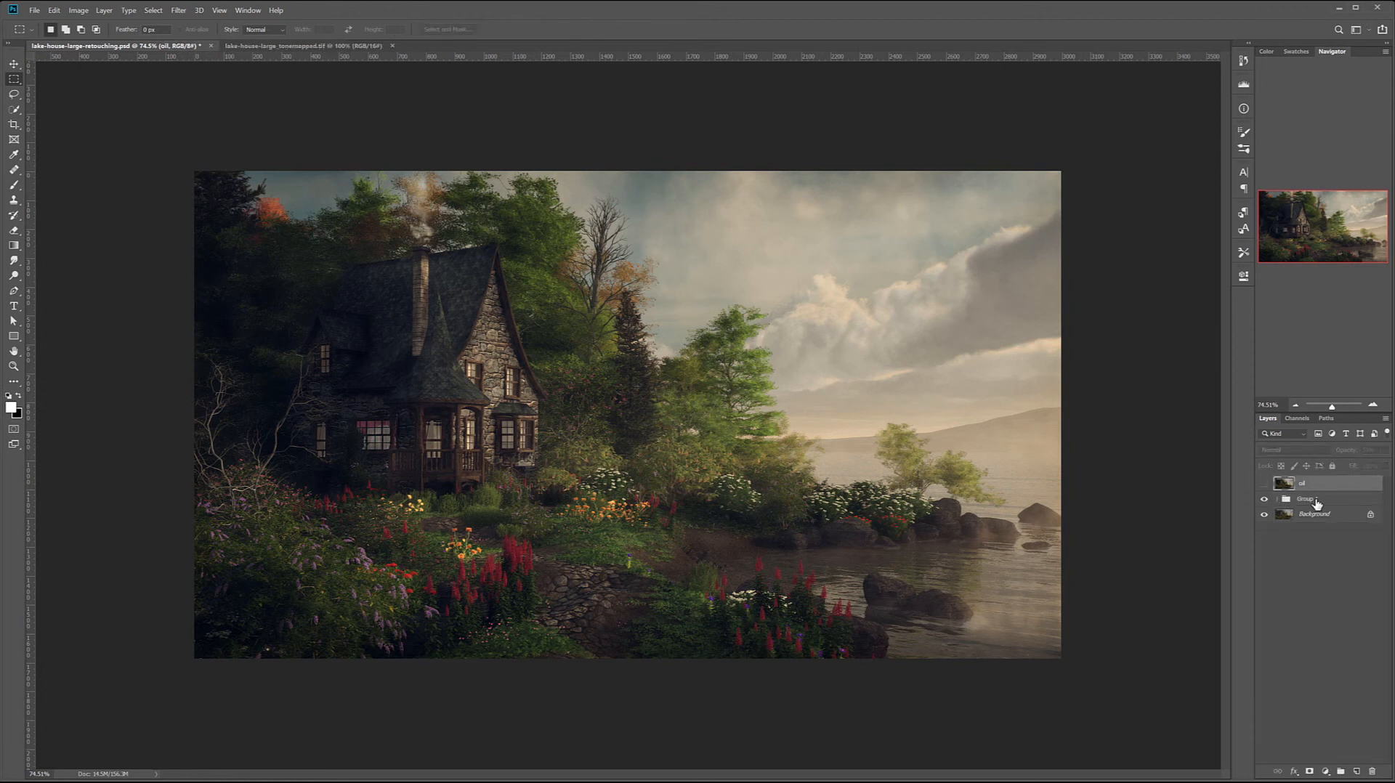
{"action": "key", "text": "Delete"}
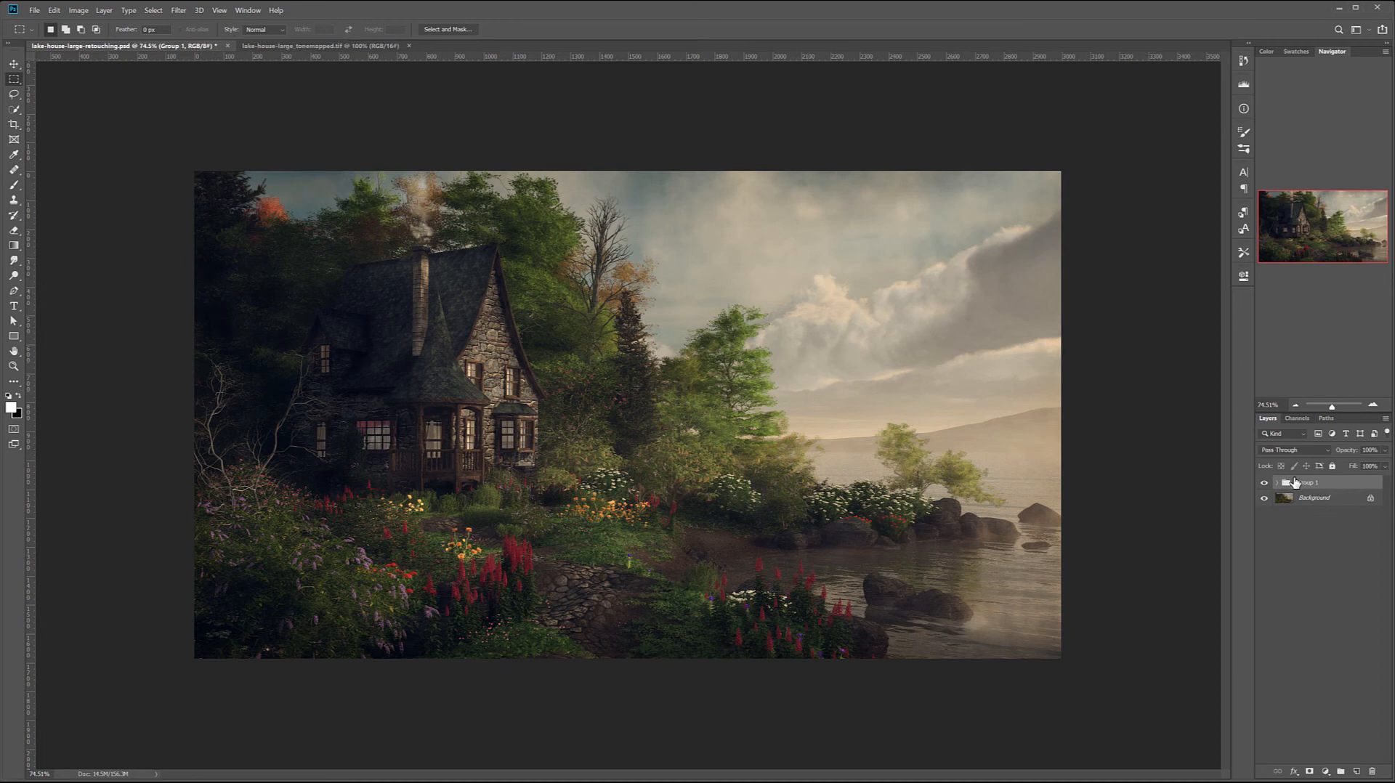
{"action": "double_click", "coordinate": [1311, 483]}
{"action": "type", "text": "post"}
{"action": "key", "text": "Return"}
- Hide and show the post group to compare the original render with the retouched image
{"action": "left_click", "coordinate": [1269, 487]}
{"action": "left_click", "coordinate": [1266, 483]}
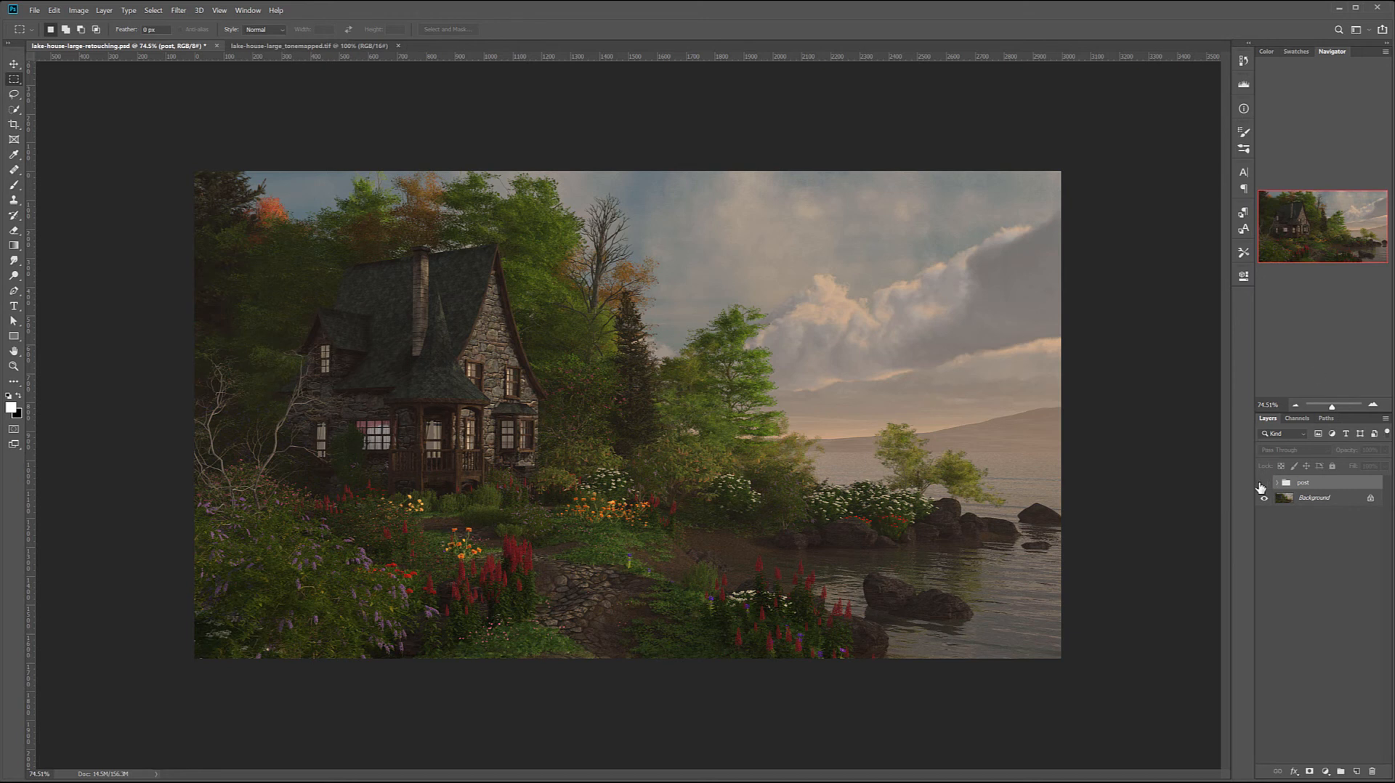
{"action": "left_click", "coordinate": [1263, 483]}
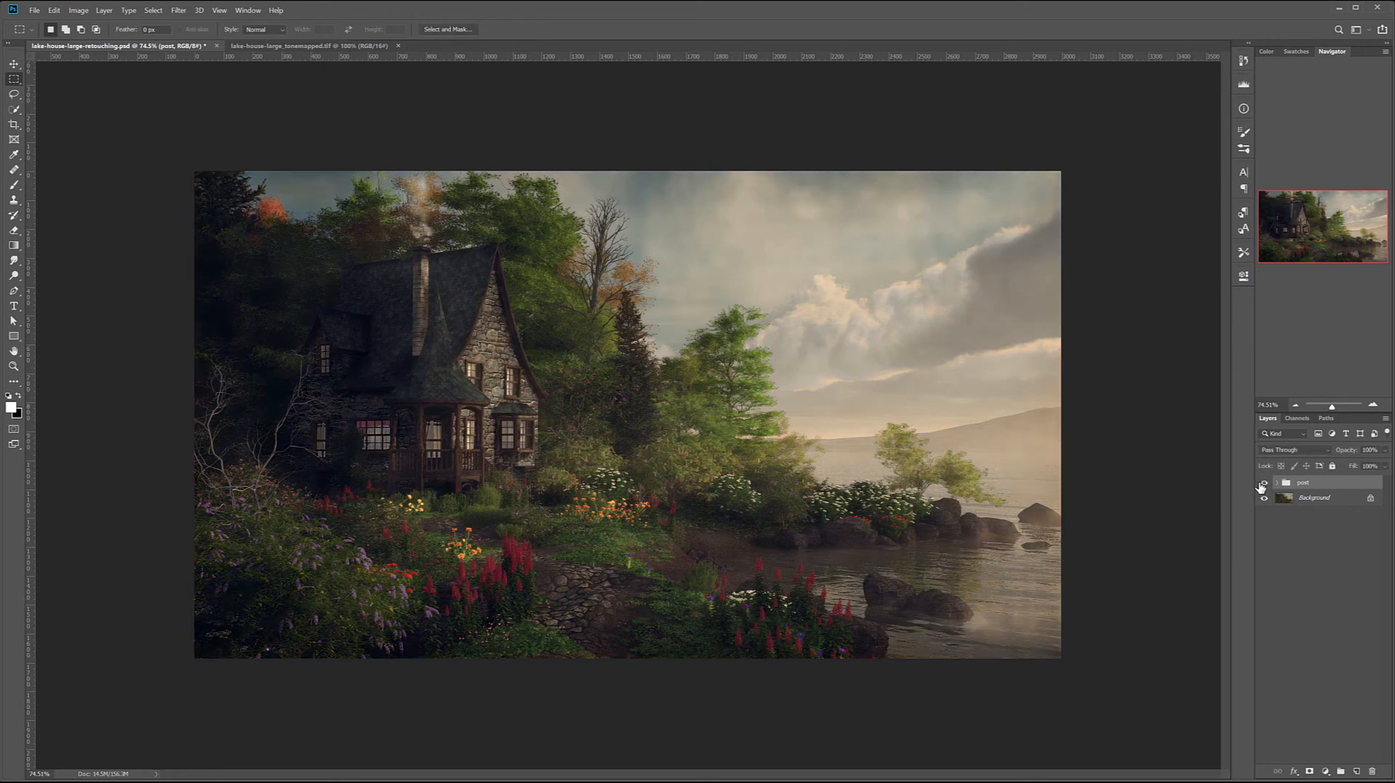
{"action": "left_click", "coordinate": [1263, 483]}
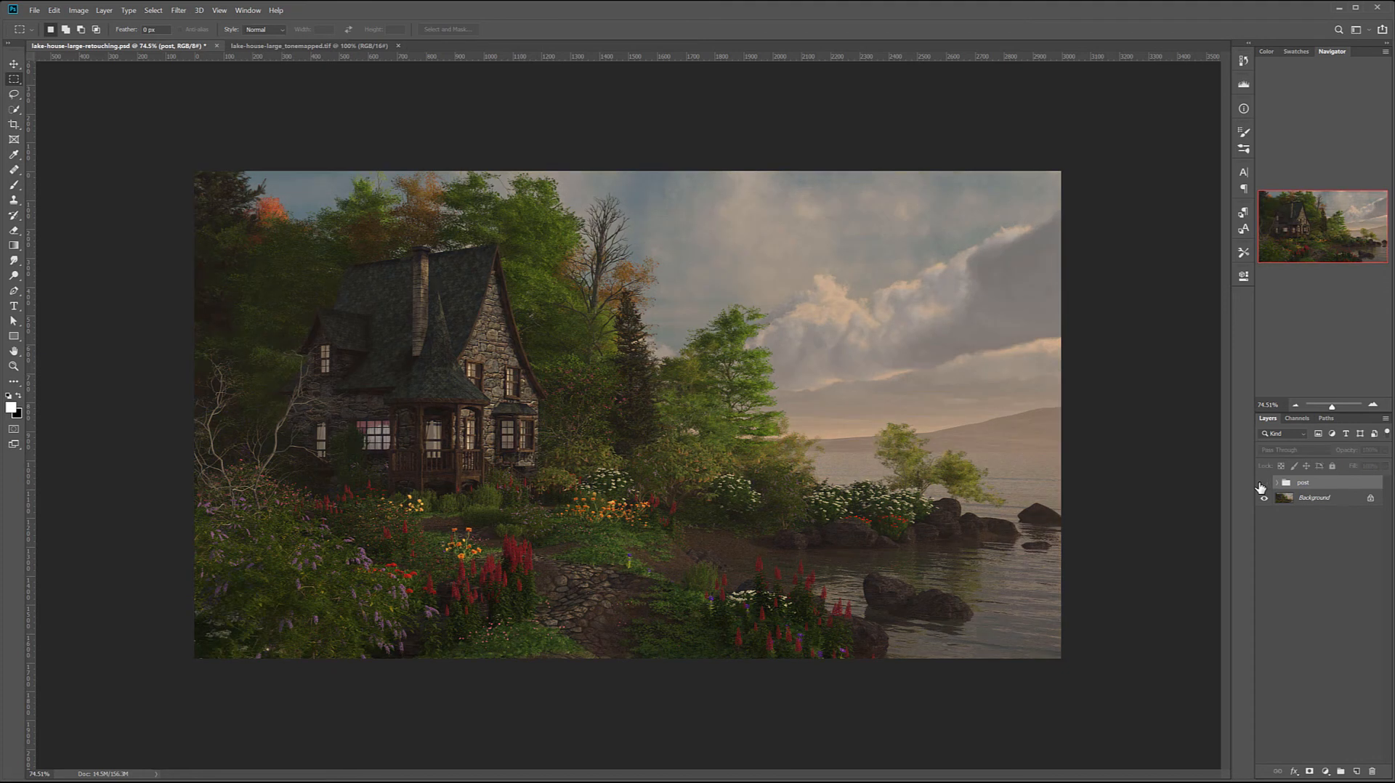
{"action": "left_click", "coordinate": [1262, 483]}
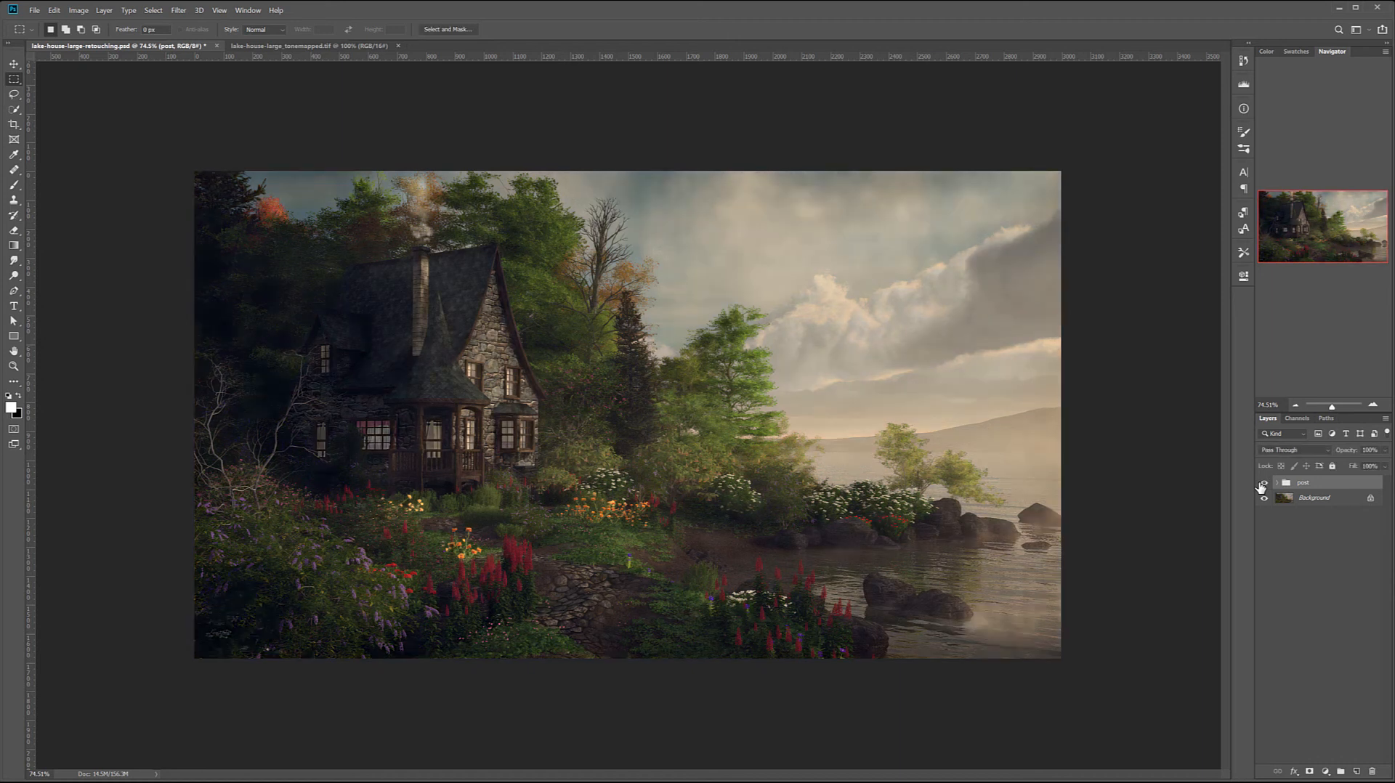